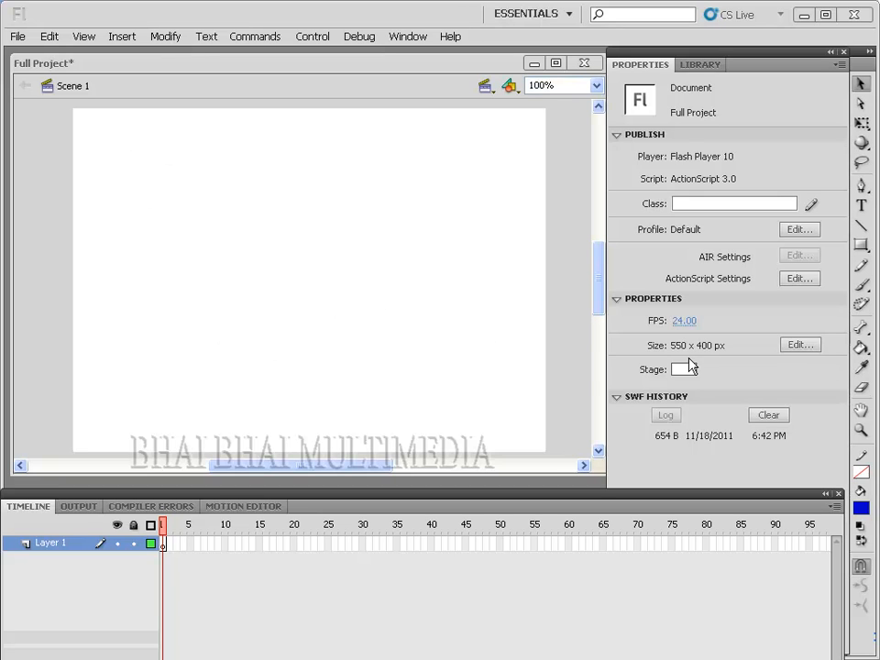
Set the document dimensions to 1024 px wide by 768 px high.
{"action": "left_click", "coordinate": [802, 347]}
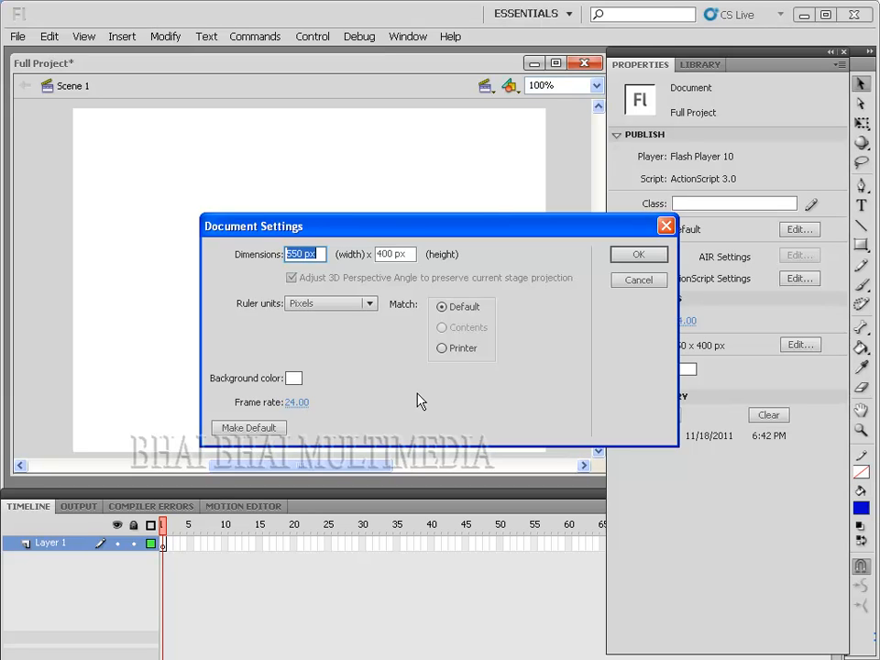
{"action": "type", "text": "1024"}
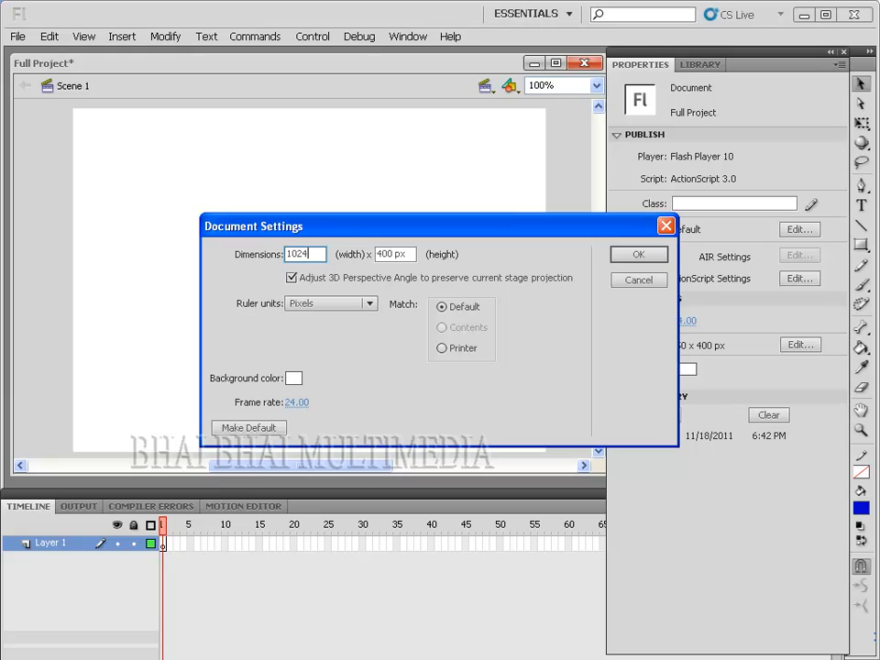
{"action": "key", "text": "Tab"}
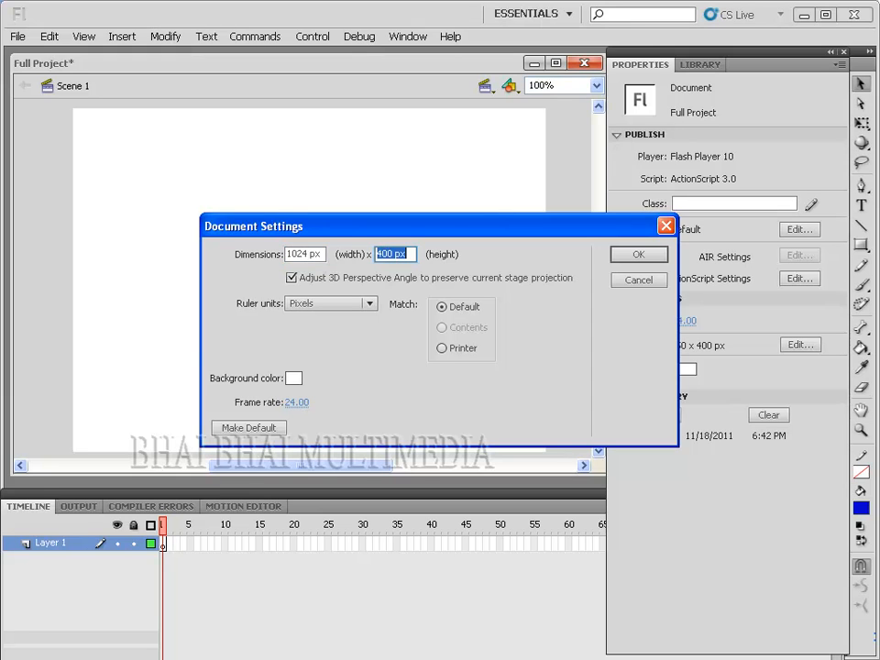
{"action": "type", "text": "768"}
{"action": "left_click", "coordinate": [629, 257]}
Change the stage background colour to purple.
{"action": "left_click_drag", "start_coordinate": [598, 249], "coordinate": [603, 281]}
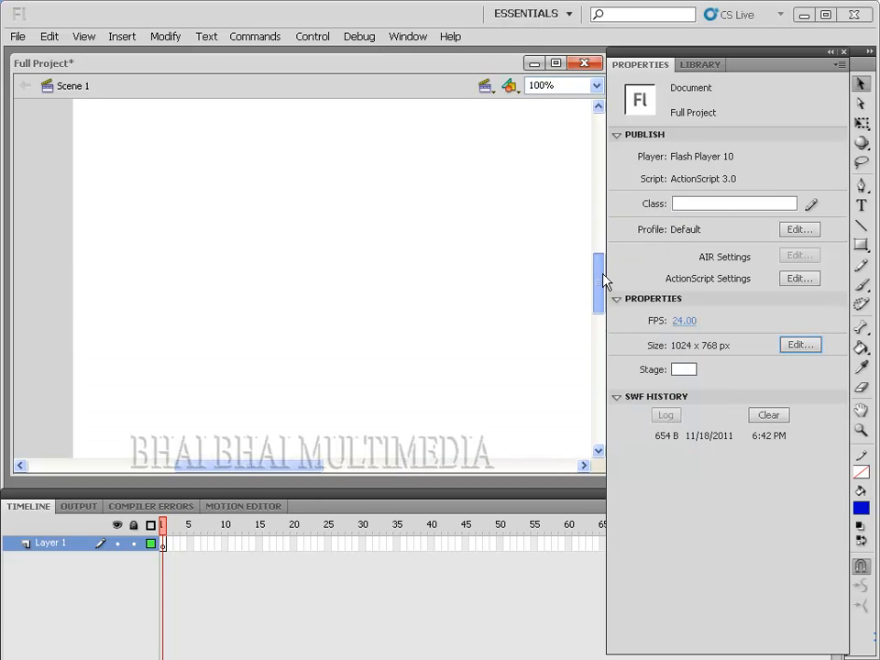
{"action": "left_click", "coordinate": [683, 369]}
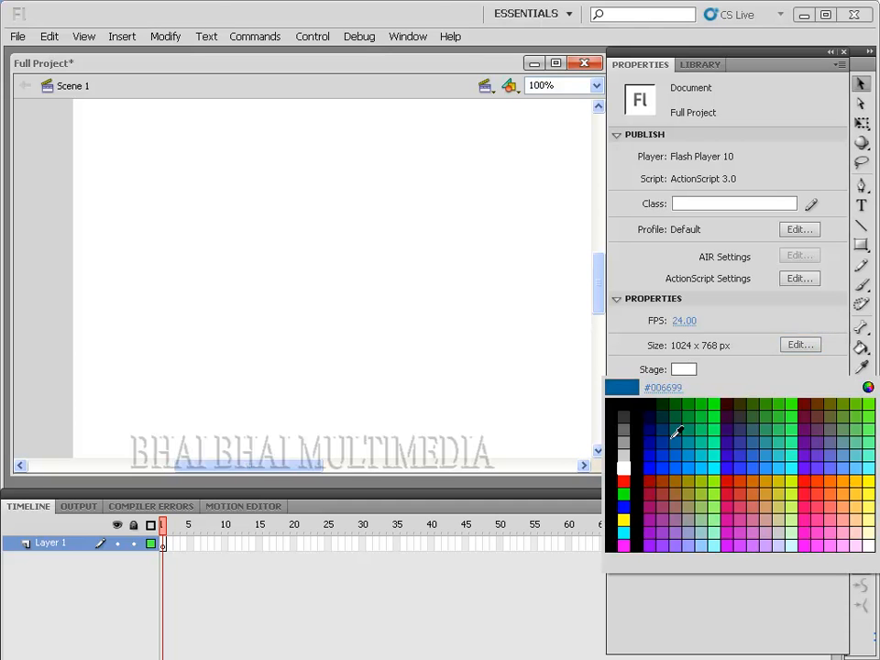
{"action": "left_click", "coordinate": [650, 538]}
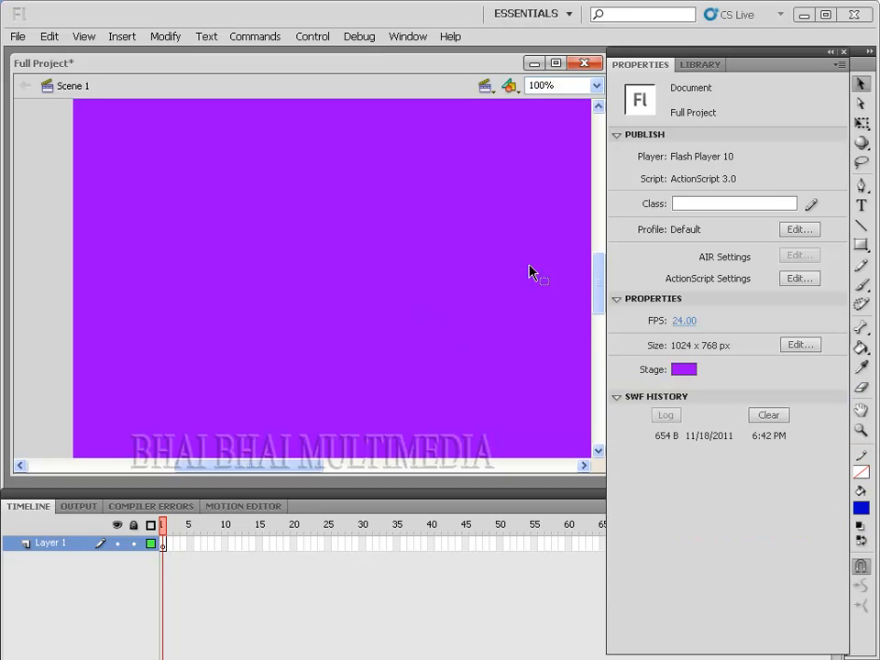
Import the banner image from the project's Image folder into the library.
{"action": "left_click_drag", "start_coordinate": [597, 290], "coordinate": [591, 284]}
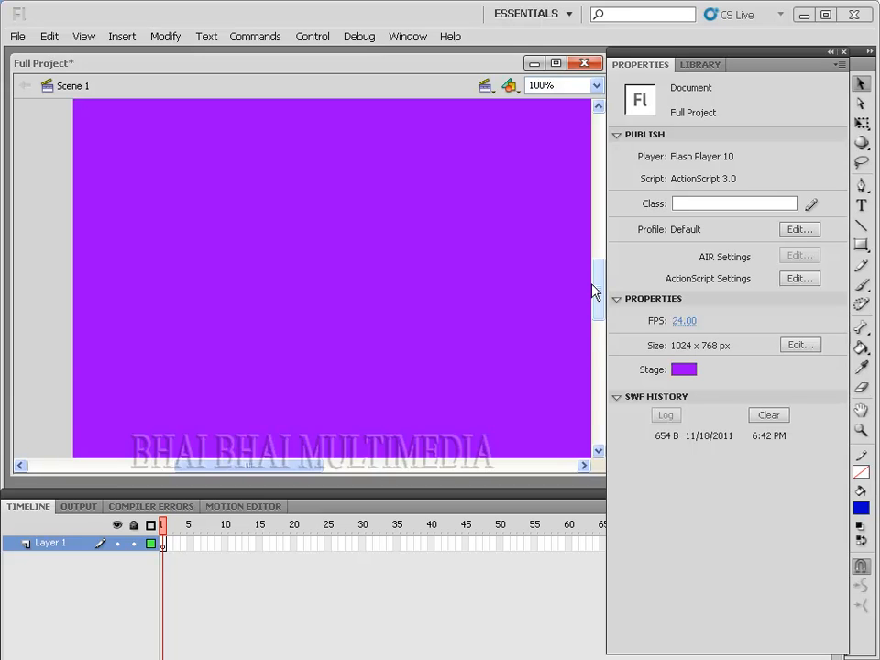
{"action": "key", "text": "ctrl+minus"}
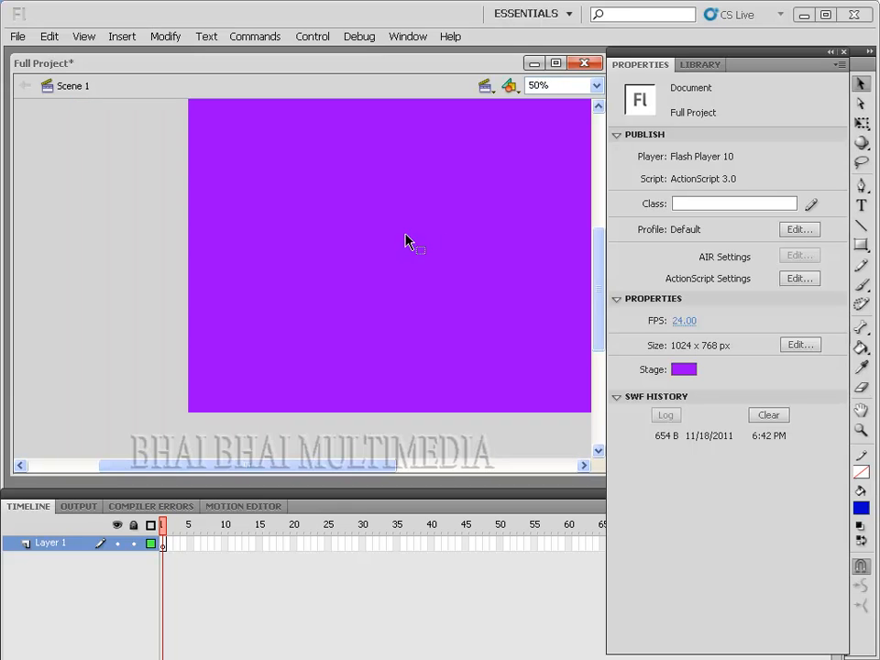
{"action": "left_click_drag", "start_coordinate": [452, 235], "coordinate": [375, 275]}
{"action": "left_click_drag", "start_coordinate": [601, 301], "coordinate": [583, 308]}
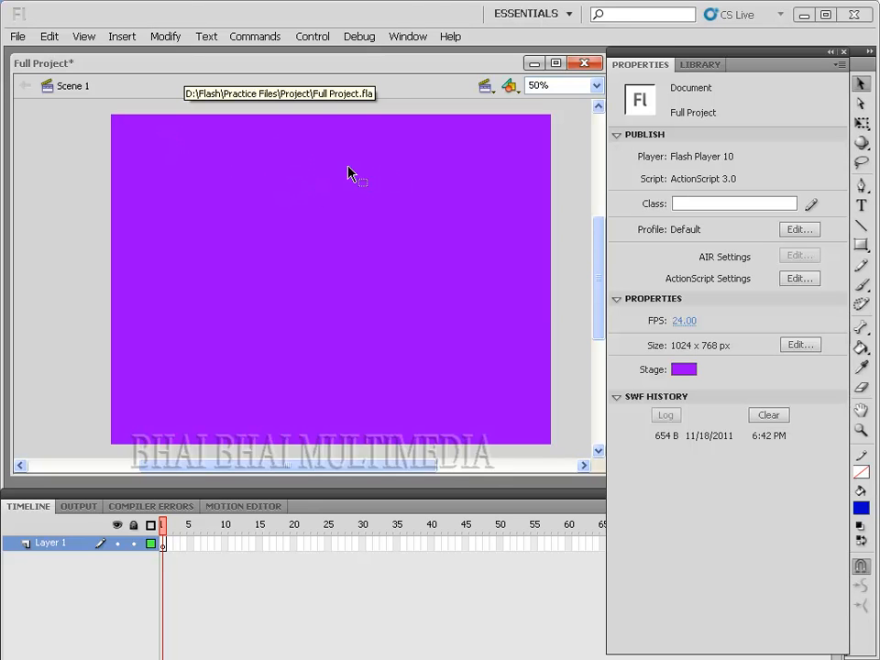
{"action": "left_click", "coordinate": [16, 38]}
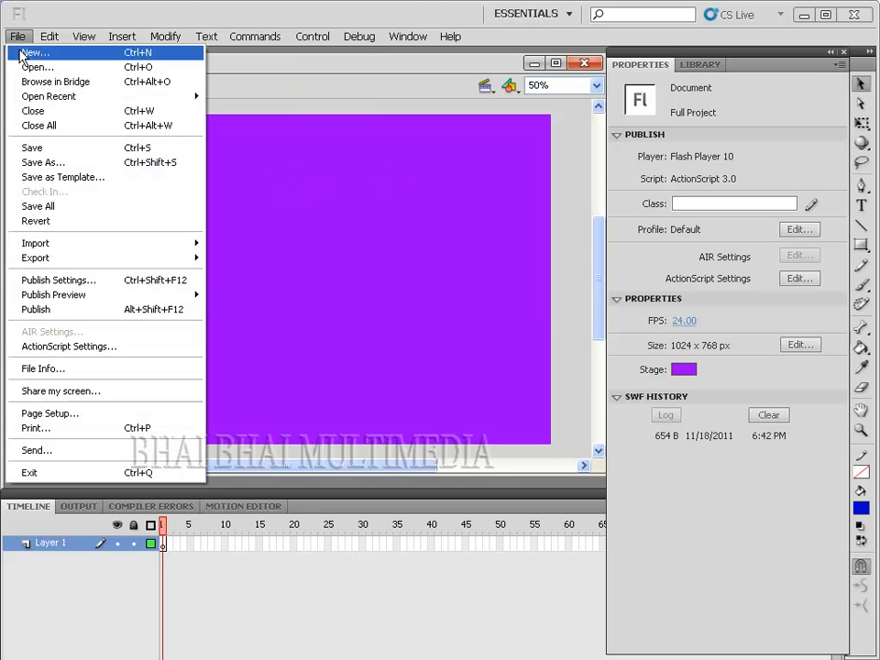
{"action": "mouse_move", "coordinate": [167, 244]}
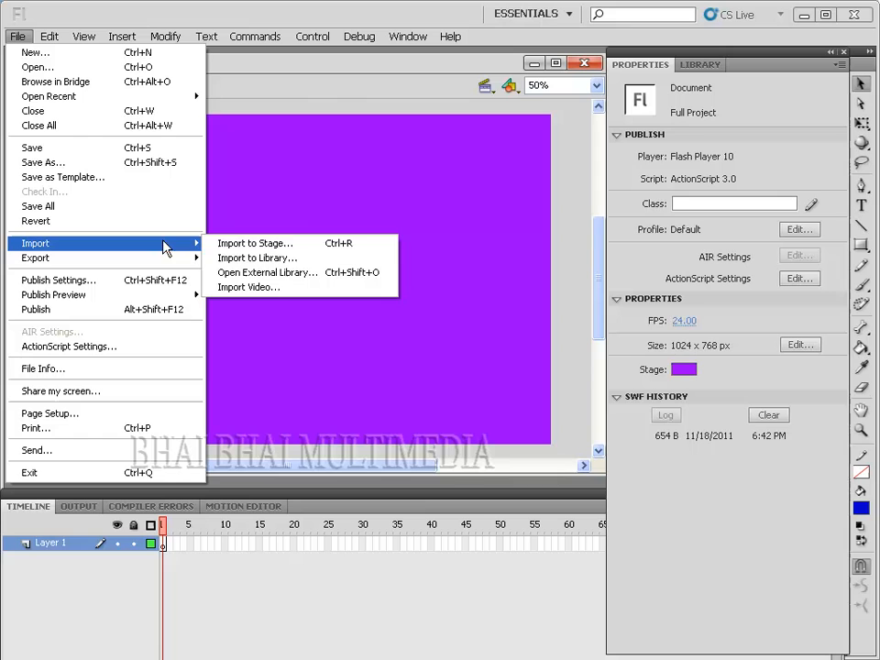
{"action": "left_click", "coordinate": [284, 258]}
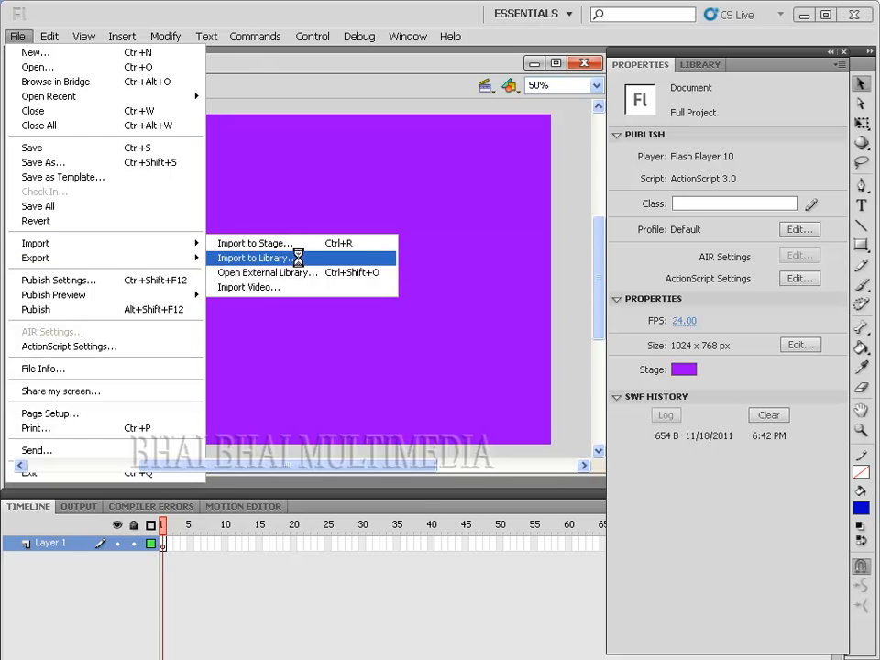
{"action": "double_click", "coordinate": [119, 321]}
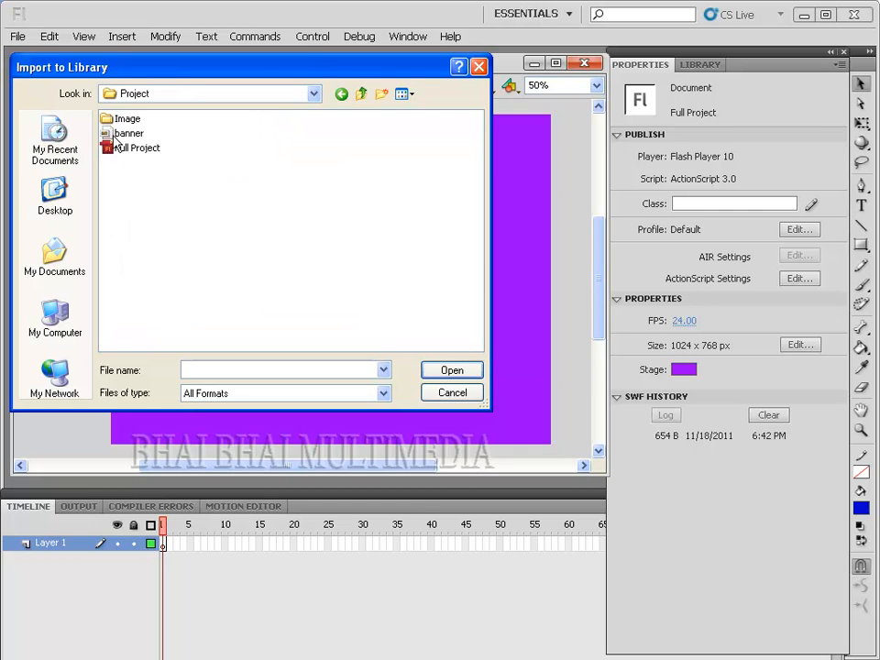
{"action": "left_click", "coordinate": [113, 123]}
{"action": "double_click", "coordinate": [113, 124]}
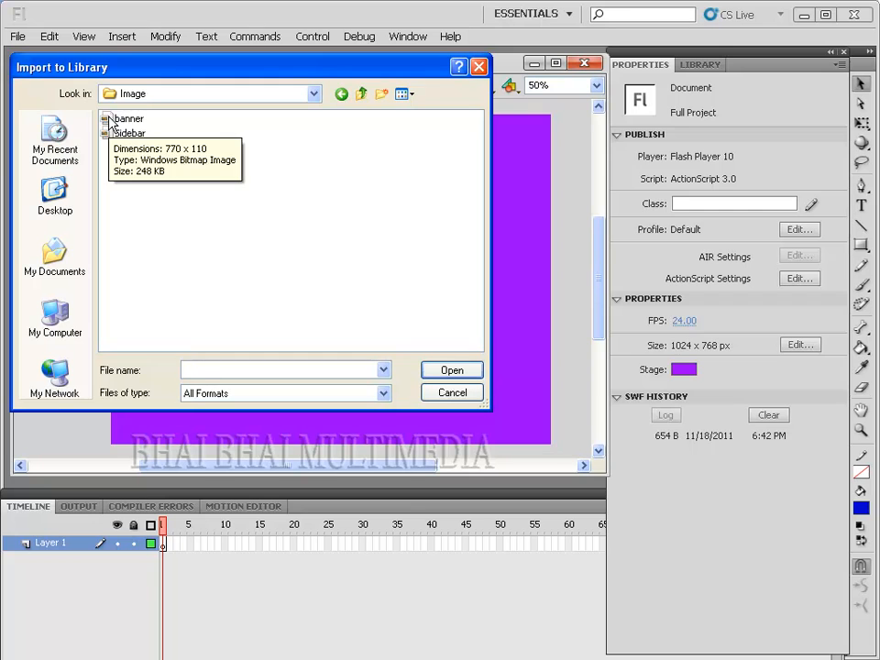
{"action": "left_click", "coordinate": [111, 121]}
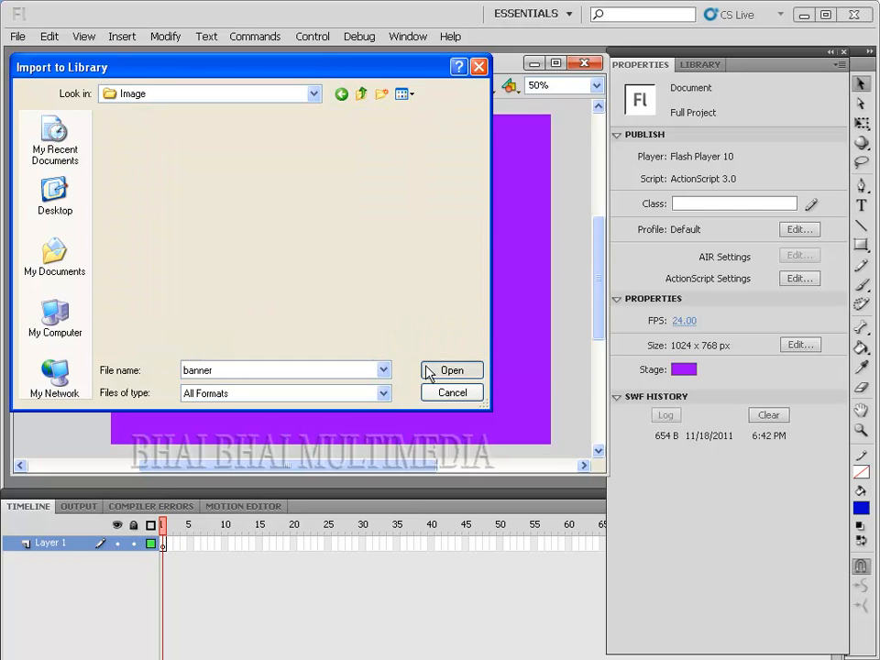
{"action": "left_click", "coordinate": [426, 368]}
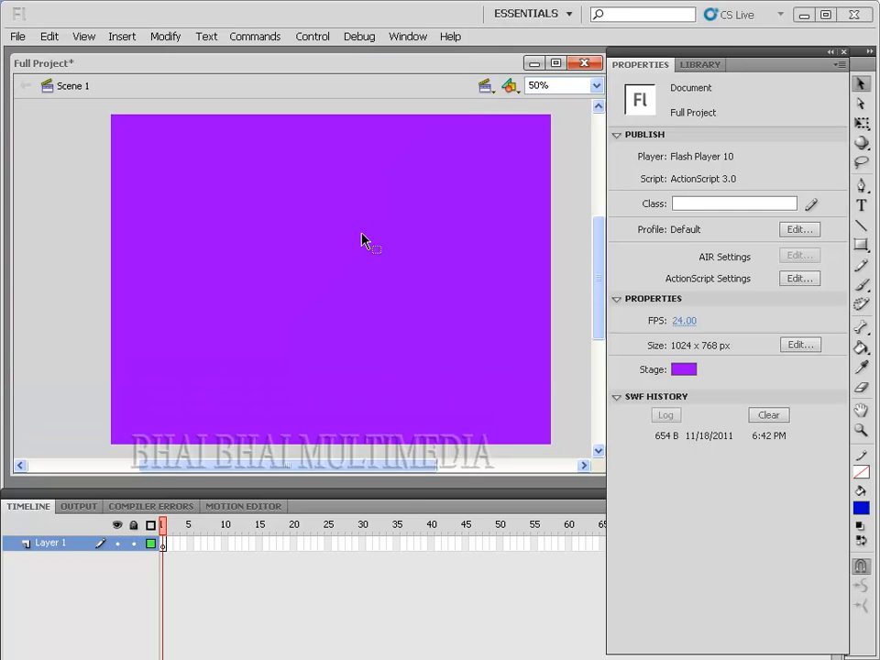
Place banner.bmp from the library on the stage, aligned to the stage's top-left corner.
{"action": "left_click", "coordinate": [700, 66]}
{"action": "left_click", "coordinate": [637, 245]}
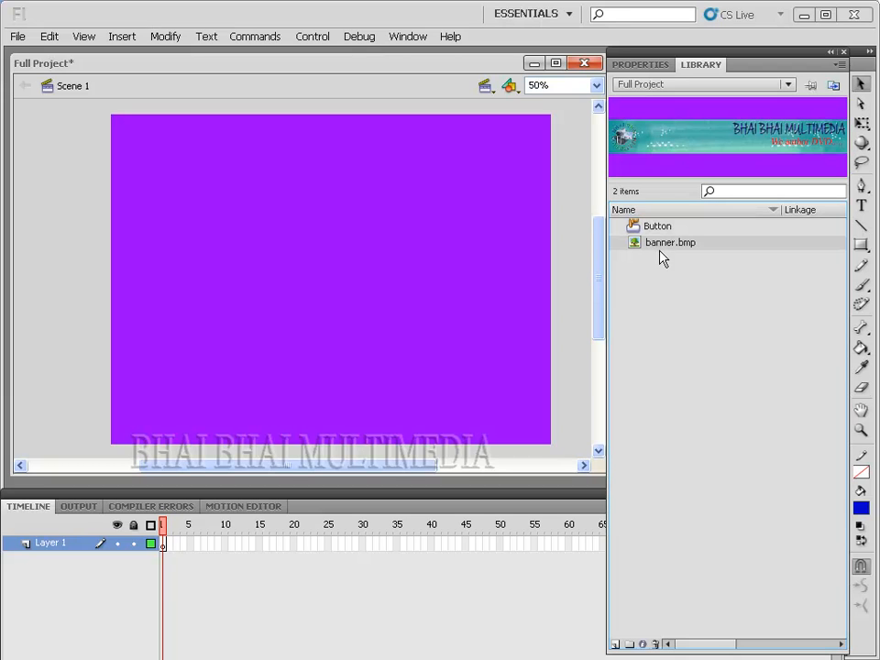
{"action": "left_click_drag", "start_coordinate": [639, 247], "coordinate": [277, 146]}
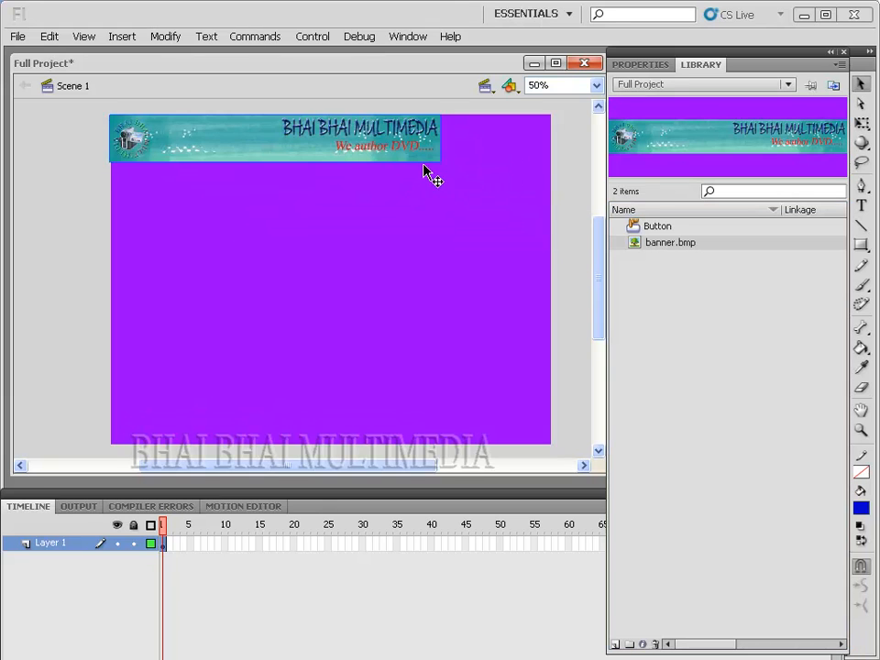
{"action": "key", "text": "Right"}
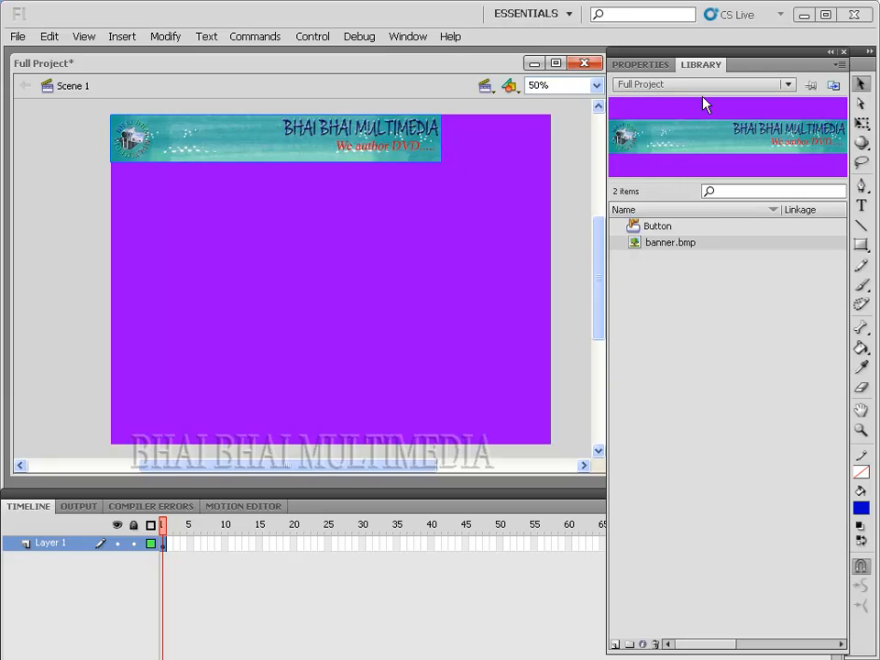
Stretch the banner with Free Transform to span the full stage width, aligned to the stage's left edge.
{"action": "left_click", "coordinate": [861, 123]}
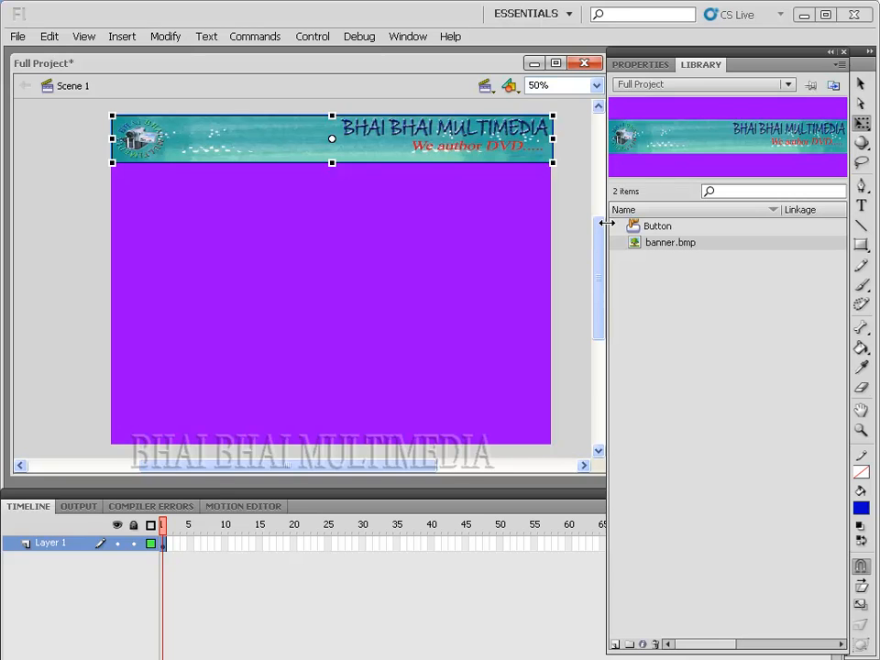
{"action": "key", "text": "Left"}
{"action": "left_click", "coordinate": [527, 244]}
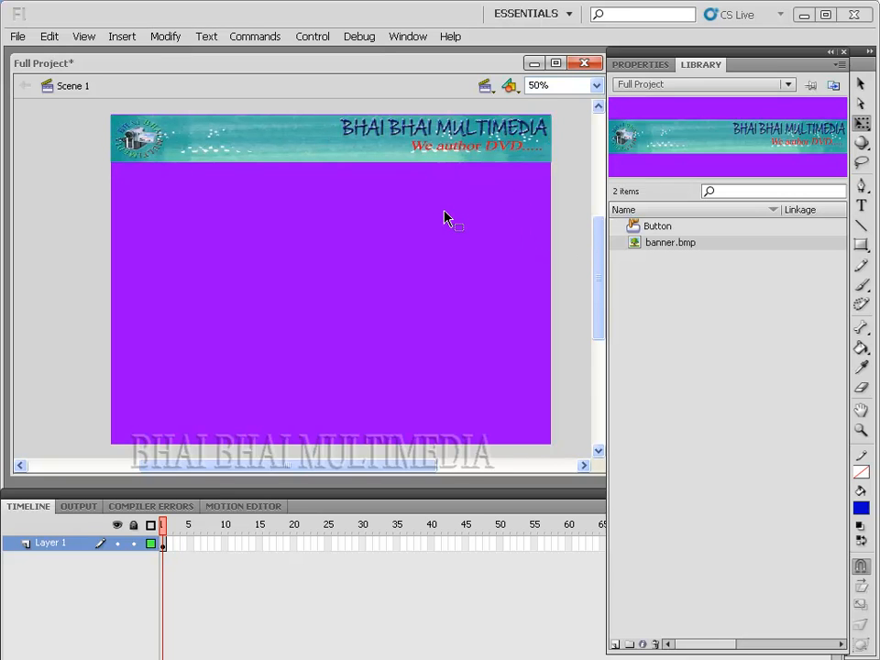
Make the banner slightly taller and nudge it down until its upper edge meets the stage's upper edge.
{"action": "left_click", "coordinate": [406, 140]}
{"action": "left_click_drag", "start_coordinate": [331, 163], "coordinate": [331, 167]}
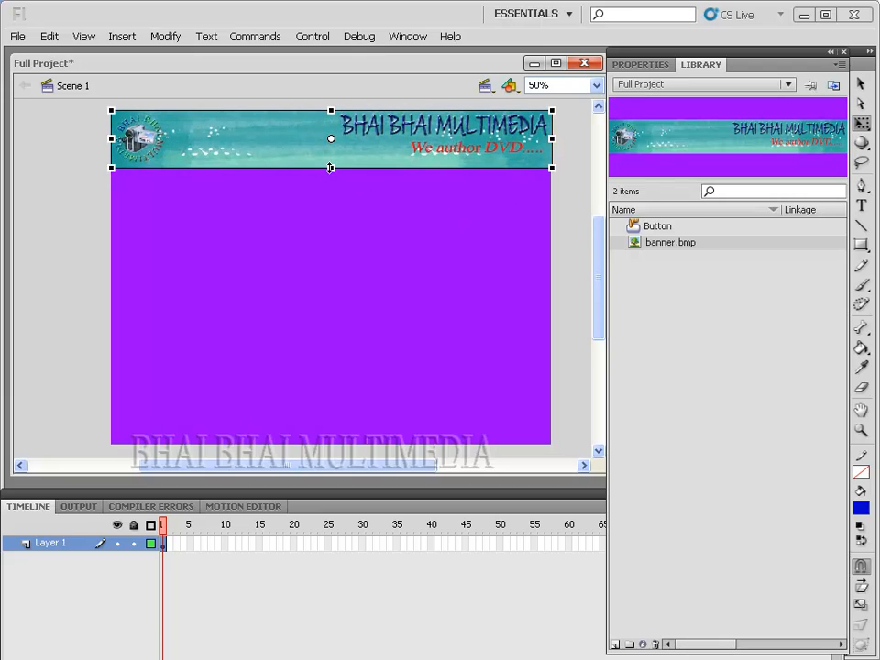
{"action": "key", "text": "Down"}
{"action": "key", "text": "Down"}
{"action": "key", "text": "Down"}
{"action": "key", "text": "Down"}
{"action": "key", "text": "Down"}
{"action": "key", "text": "Down"}
{"action": "key", "text": "Down"}
{"action": "key", "text": "Down"}
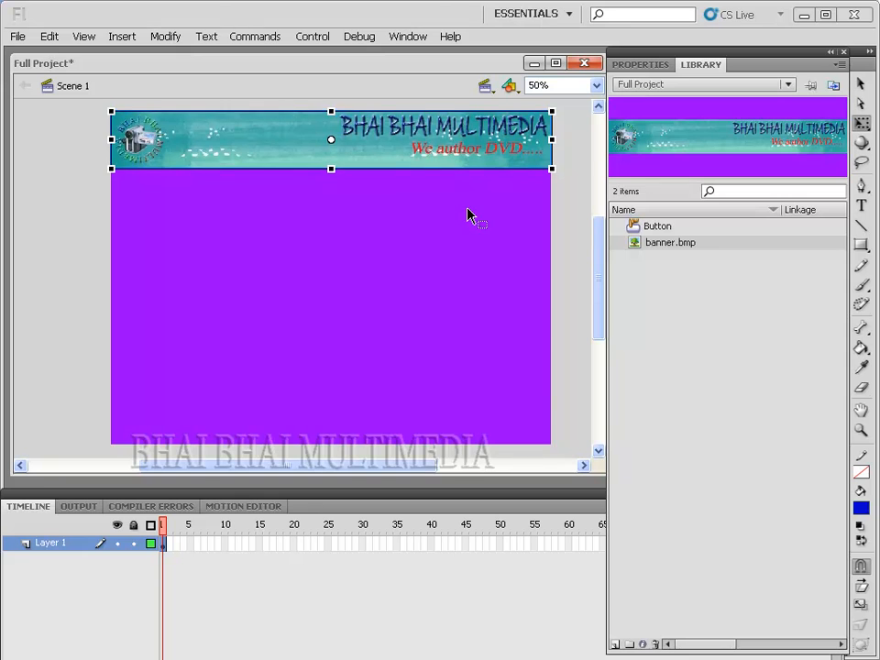
{"action": "key", "text": "Down"}
{"action": "key", "text": "Down"}
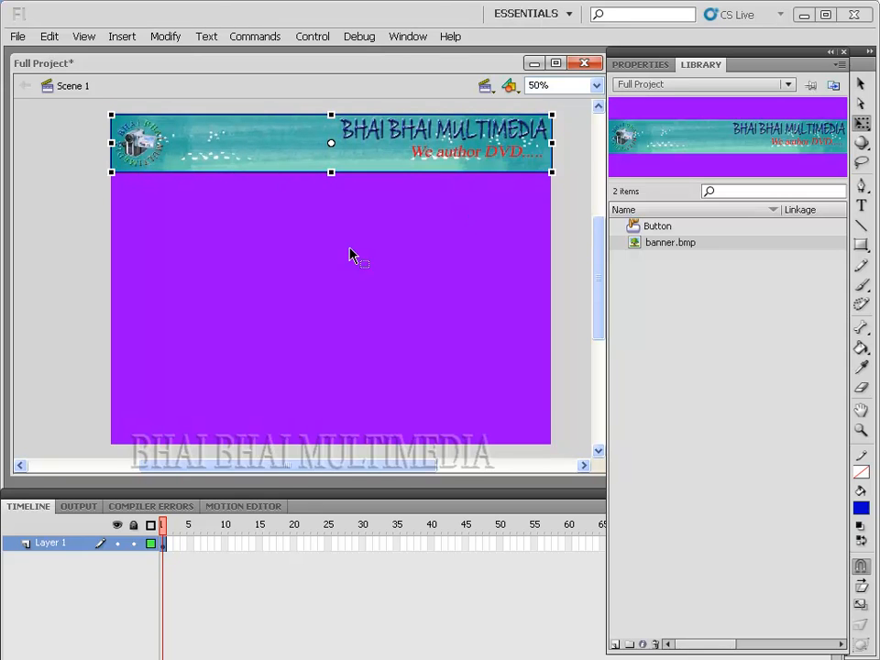
{"action": "left_click", "coordinate": [369, 203]}
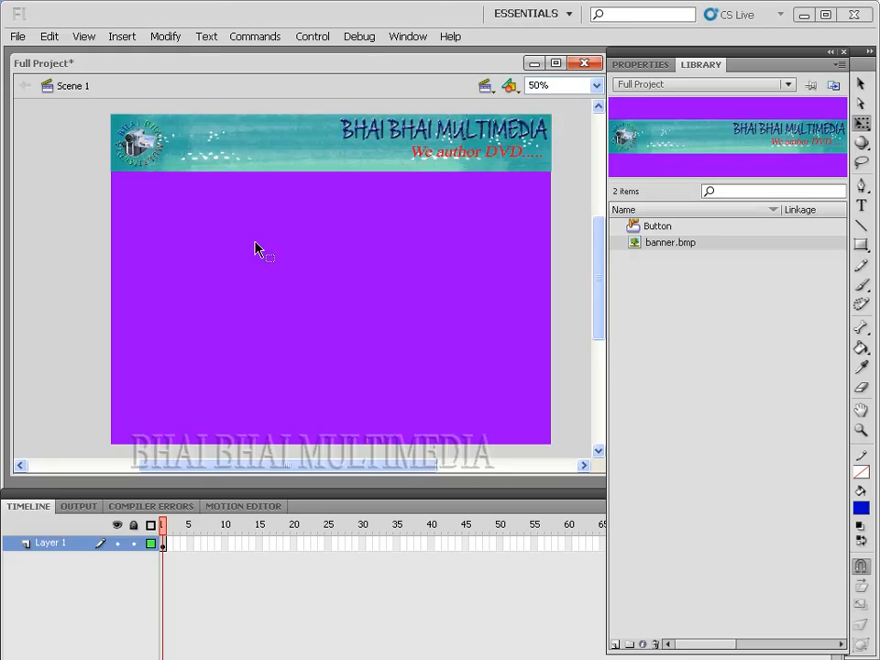
Import the Sidebar image from the Image folder into the library.
{"action": "left_click", "coordinate": [17, 37]}
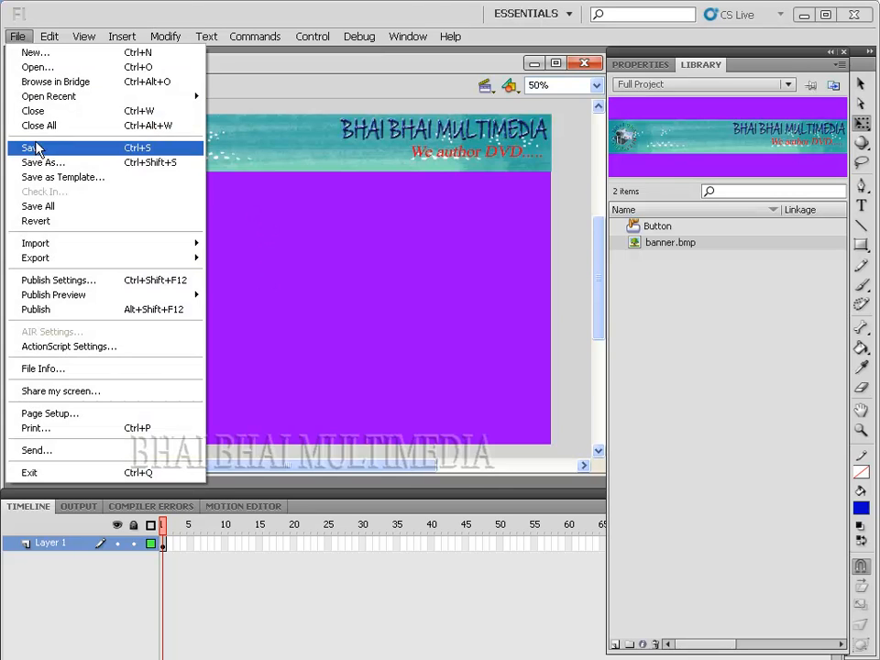
{"action": "mouse_move", "coordinate": [58, 244]}
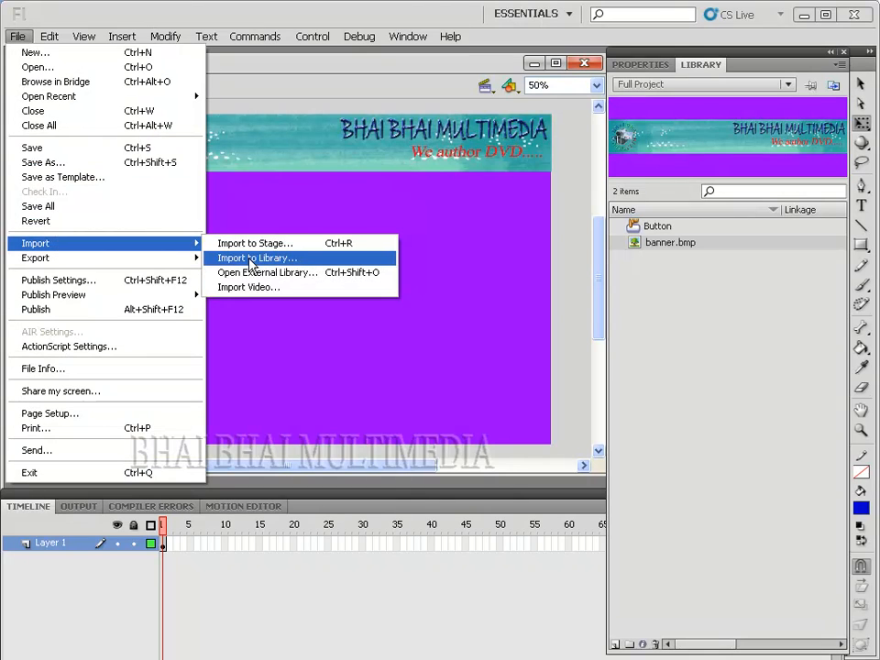
{"action": "left_click", "coordinate": [227, 257]}
{"action": "left_click", "coordinate": [188, 166]}
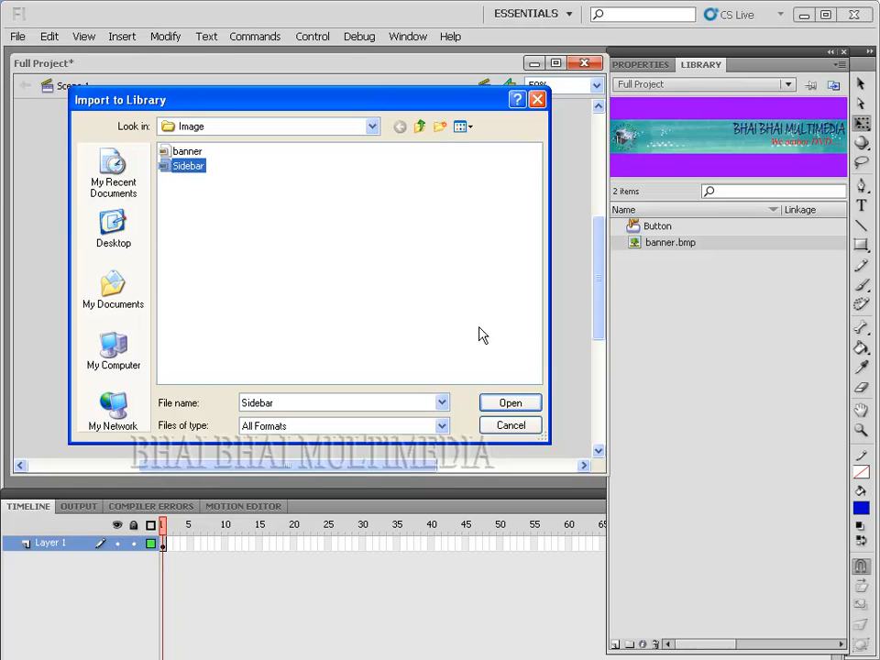
{"action": "left_click", "coordinate": [510, 403]}
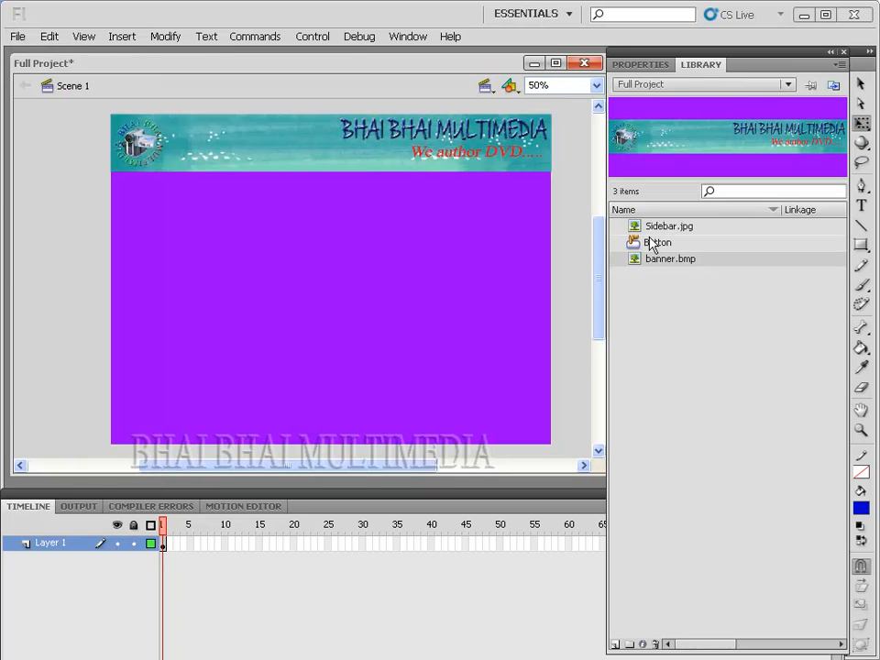
Place Sidebar.jpg below the banner along the stage's left edge and scale it down to fit the remaining stage height.
{"action": "left_click", "coordinate": [653, 227]}
{"action": "left_click_drag", "start_coordinate": [632, 229], "coordinate": [210, 332]}
{"action": "left_click_drag", "start_coordinate": [594, 260], "coordinate": [584, 280]}
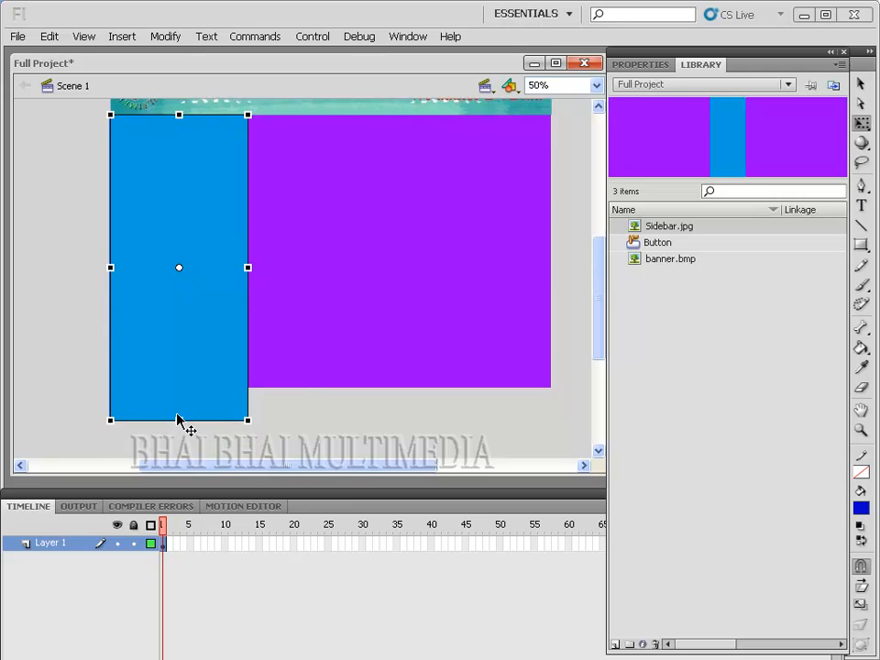
{"action": "mouse_move", "coordinate": [179, 420]}
{"action": "left_mouse_down"}
{"action": "mouse_move", "coordinate": [179, 398]}
{"action": "mouse_move", "coordinate": [179, 405]}
{"action": "left_mouse_up"}
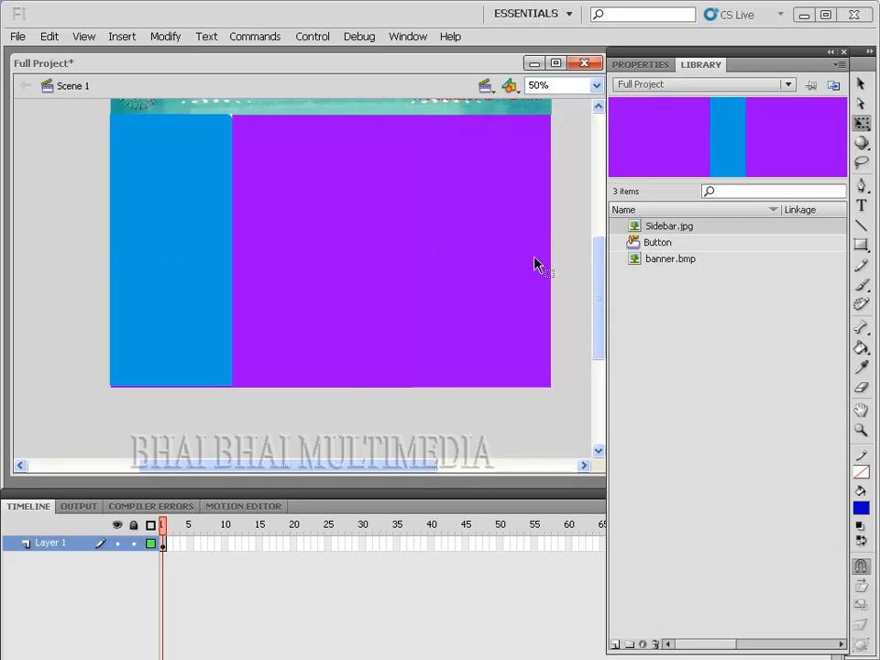
Place three instances of the Button symbol along the banner's lower edge, between the logo and the tagline.
{"action": "left_click_drag", "start_coordinate": [597, 293], "coordinate": [608, 265]}
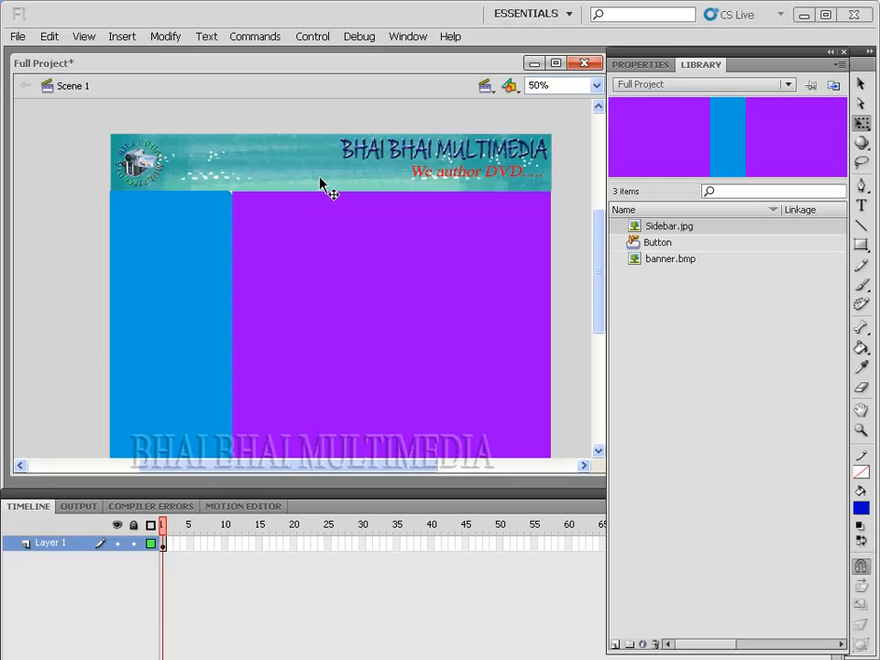
{"action": "left_click", "coordinate": [667, 244]}
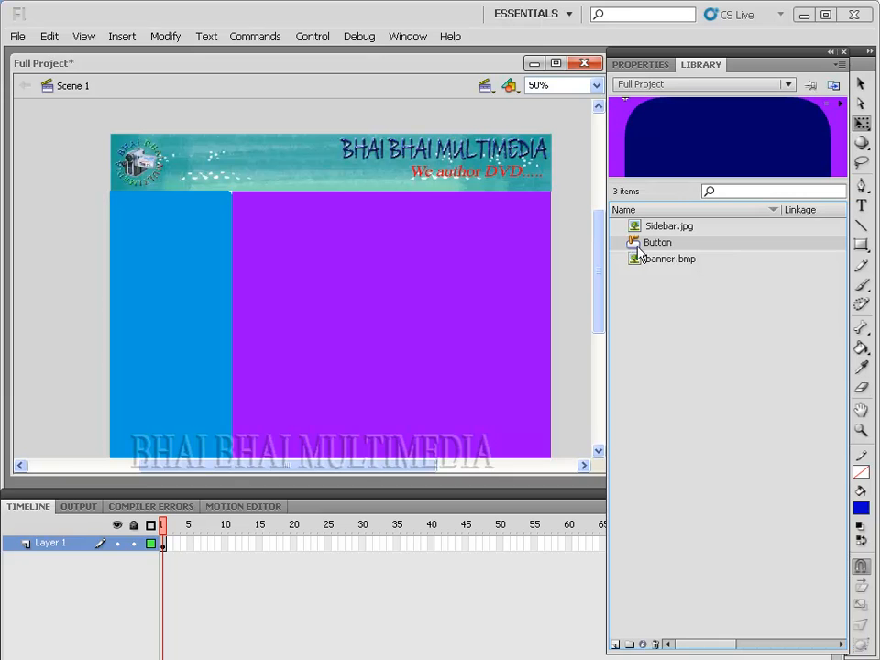
{"action": "left_click_drag", "start_coordinate": [642, 245], "coordinate": [186, 189]}
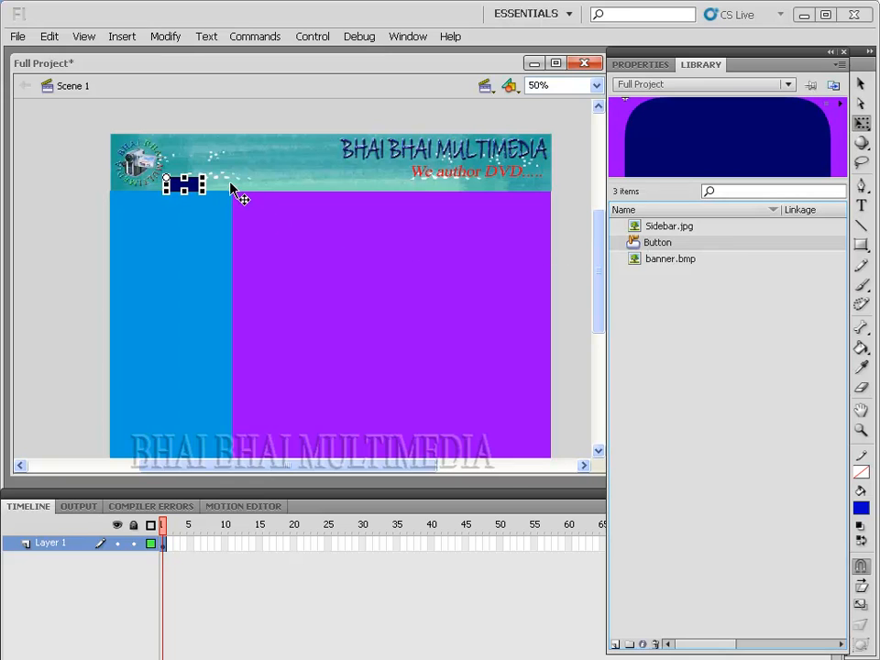
{"action": "left_click_drag", "start_coordinate": [633, 243], "coordinate": [241, 190]}
{"action": "left_click_drag", "start_coordinate": [644, 243], "coordinate": [383, 190]}
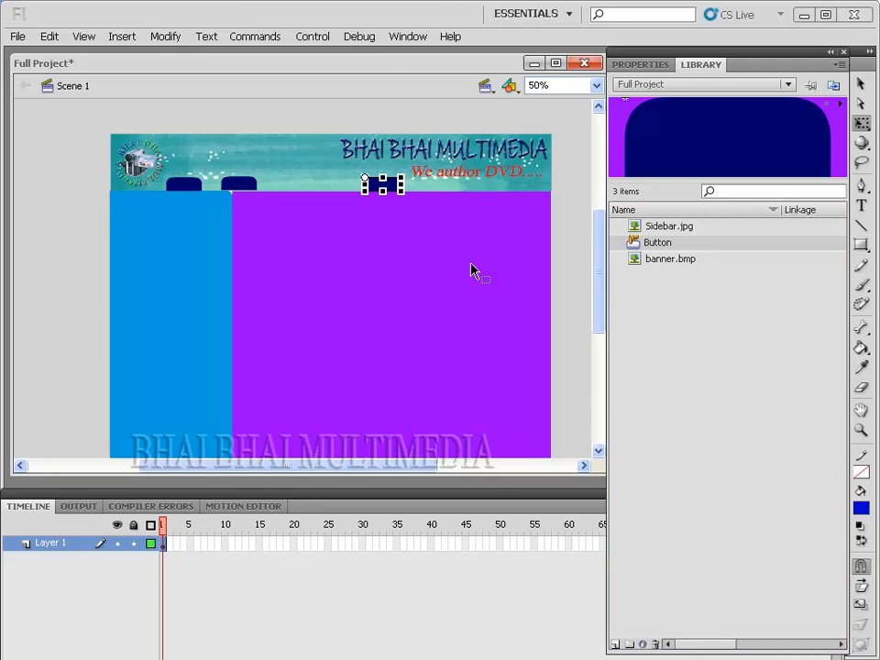
Set the width of the button nearest the tagline to 100, keeping its proportions locked.
{"action": "key", "text": "ctrl+equal"}
{"action": "key", "text": "ctrl+equal"}
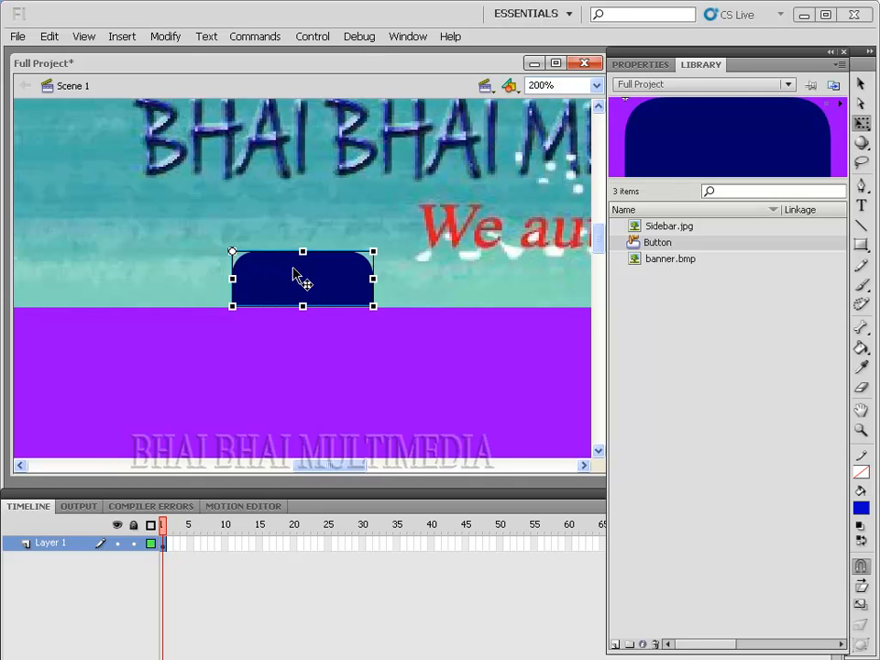
{"action": "left_click", "coordinate": [641, 64]}
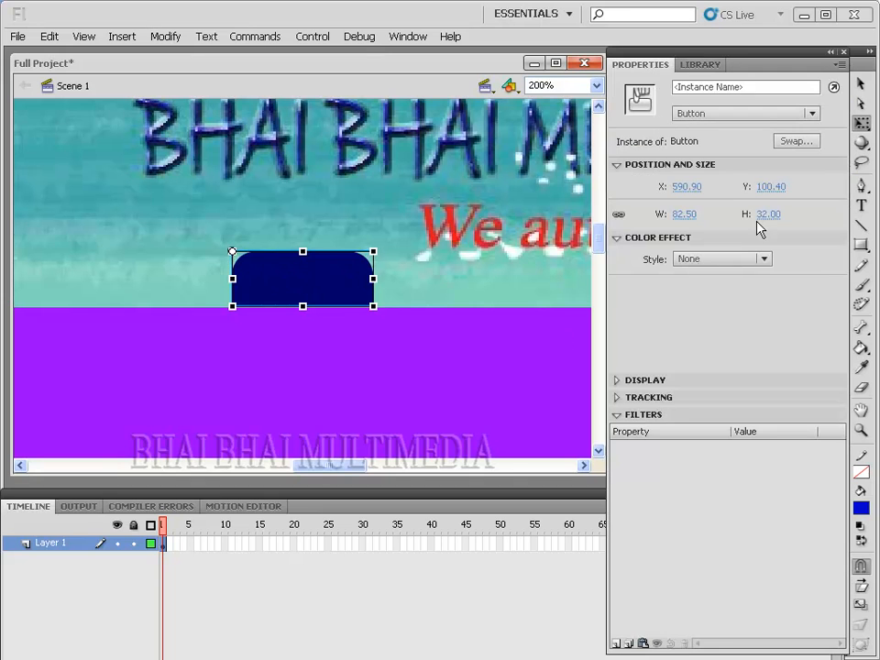
{"action": "left_click", "coordinate": [686, 215]}
{"action": "type", "text": "10"}
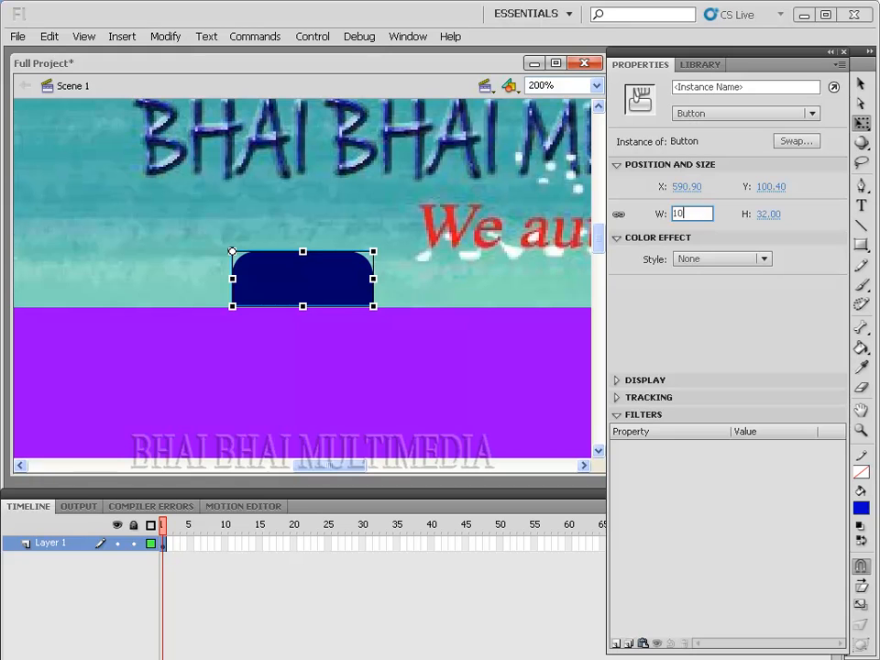
{"action": "type", "text": "0"}
{"action": "key", "text": "Return"}
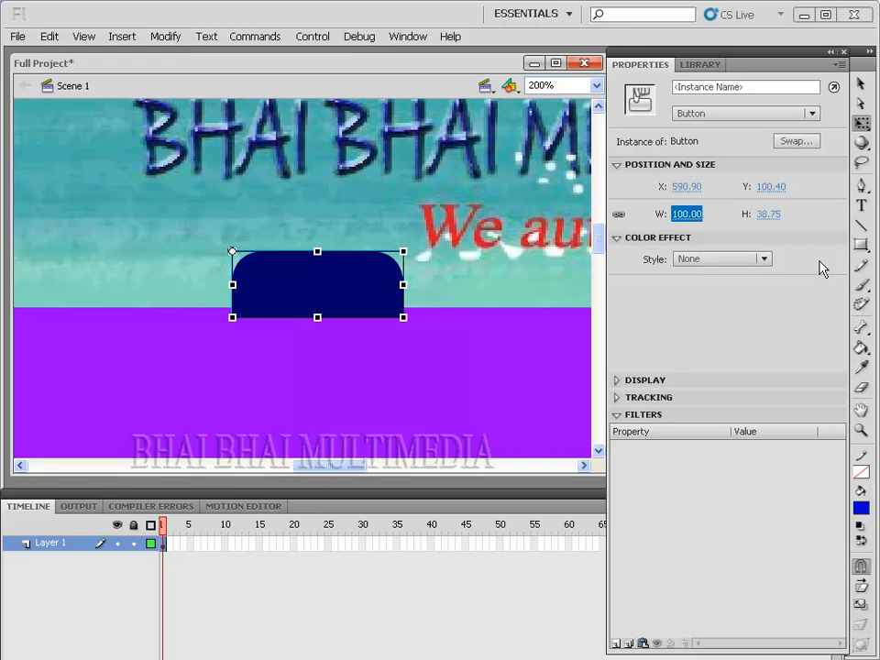
Nudge the enlarged button up until its lower edge meets the banner's lower edge.
{"action": "left_click", "coordinate": [768, 215]}
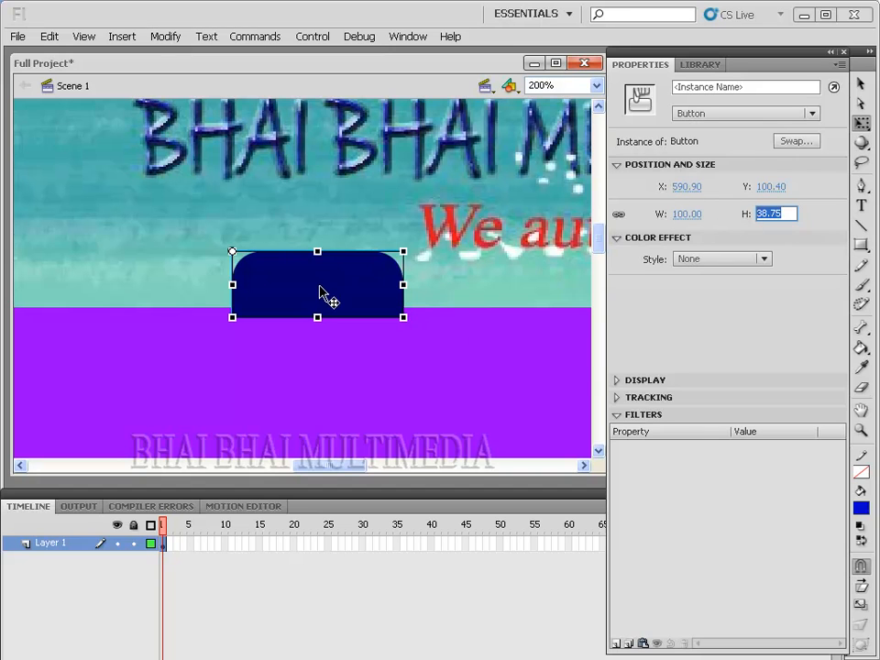
{"action": "left_click", "coordinate": [321, 294]}
{"action": "key", "text": "Up"}
{"action": "key", "text": "Up"}
{"action": "key", "text": "Up"}
{"action": "key", "text": "Up"}
{"action": "key", "text": "Up"}
{"action": "key", "text": "Up"}
{"action": "key", "text": "Up"}
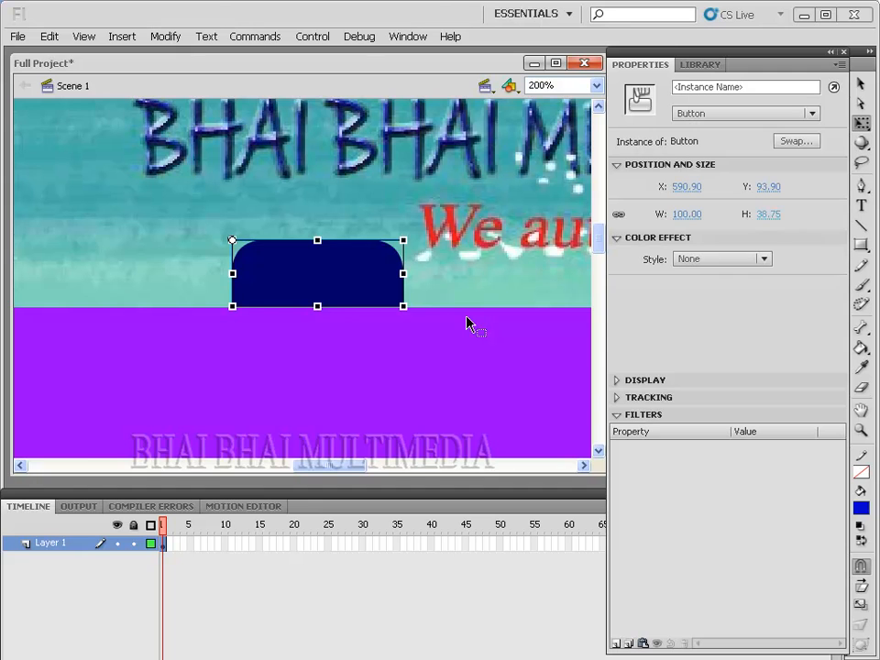
Set the width of the other two button instances to 100 each, keeping their proportions locked.
{"action": "left_click_drag", "start_coordinate": [346, 470], "coordinate": [272, 453]}
{"action": "left_click", "coordinate": [355, 262]}
{"action": "type", "text": "100"}
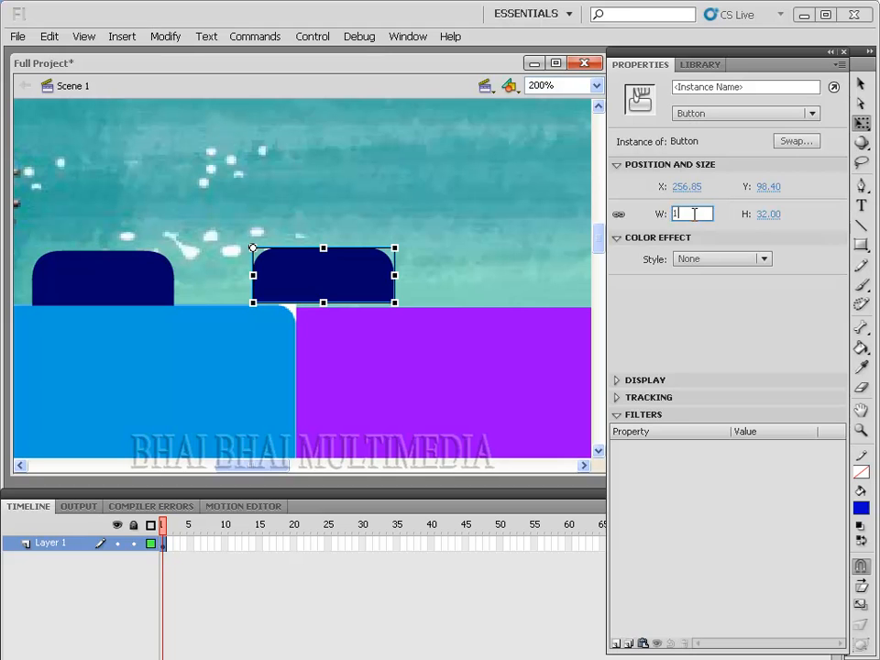
{"action": "key", "text": "Return"}
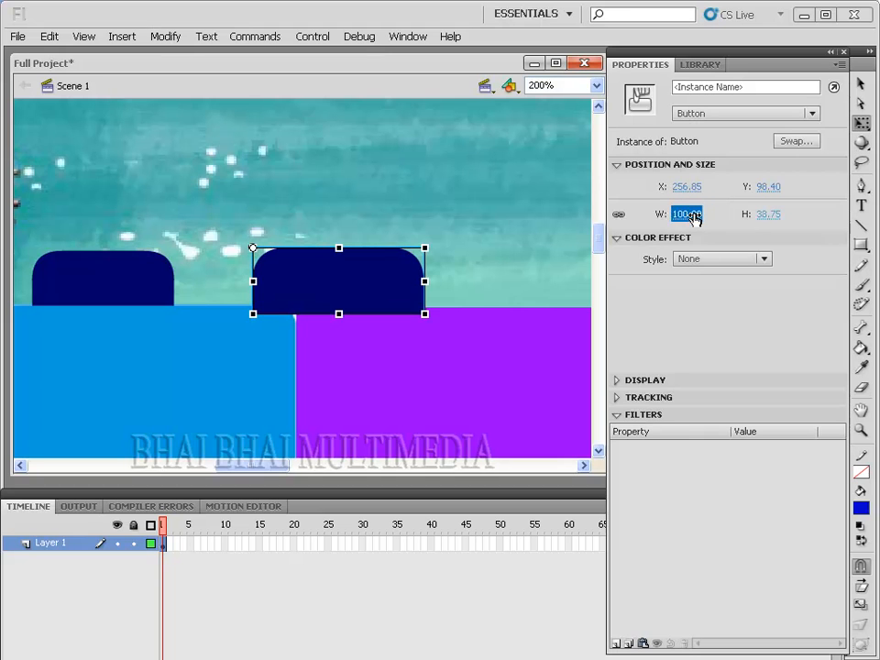
{"action": "left_click", "coordinate": [127, 282]}
{"action": "left_click", "coordinate": [695, 214]}
{"action": "type", "text": "100"}
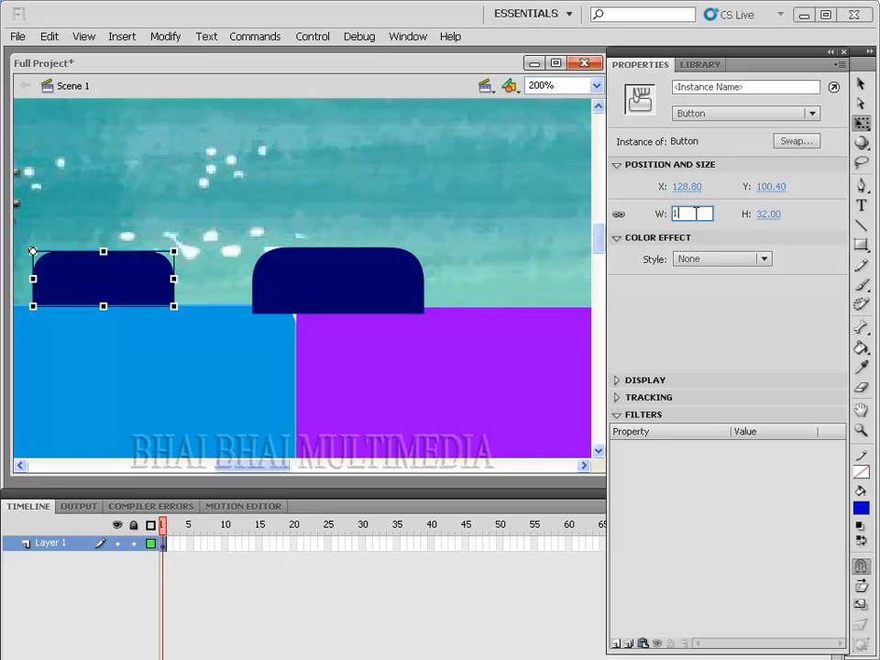
{"action": "key", "text": "Return"}
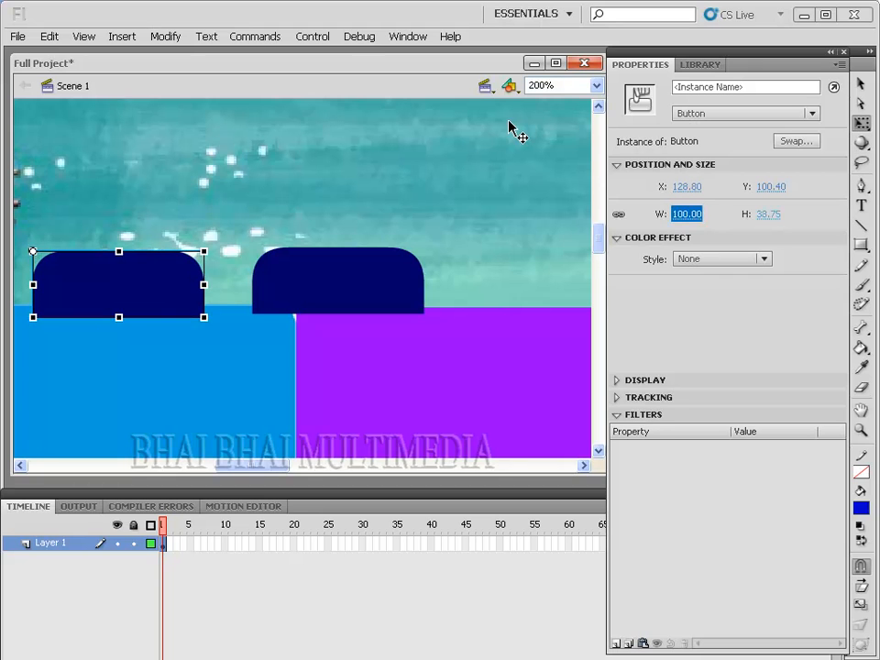
Move the two buttons near the logo over beside the button at the tagline, leaving small gaps between all three.
{"action": "key", "text": "ctrl+minus"}
{"action": "left_click_drag", "start_coordinate": [323, 466], "coordinate": [339, 470]}
{"action": "left_click_drag", "start_coordinate": [275, 289], "coordinate": [478, 274]}
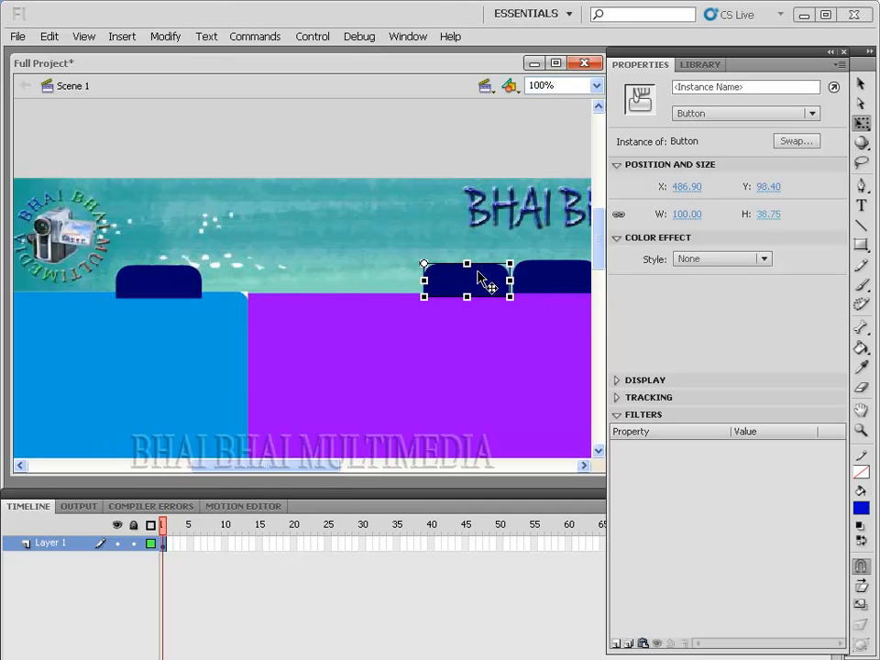
{"action": "left_click_drag", "start_coordinate": [180, 286], "coordinate": [385, 278]}
{"action": "left_click_drag", "start_coordinate": [311, 466], "coordinate": [365, 461]}
{"action": "left_click_drag", "start_coordinate": [224, 287], "coordinate": [210, 287]}
{"action": "left_click_drag", "start_coordinate": [314, 285], "coordinate": [303, 286]}
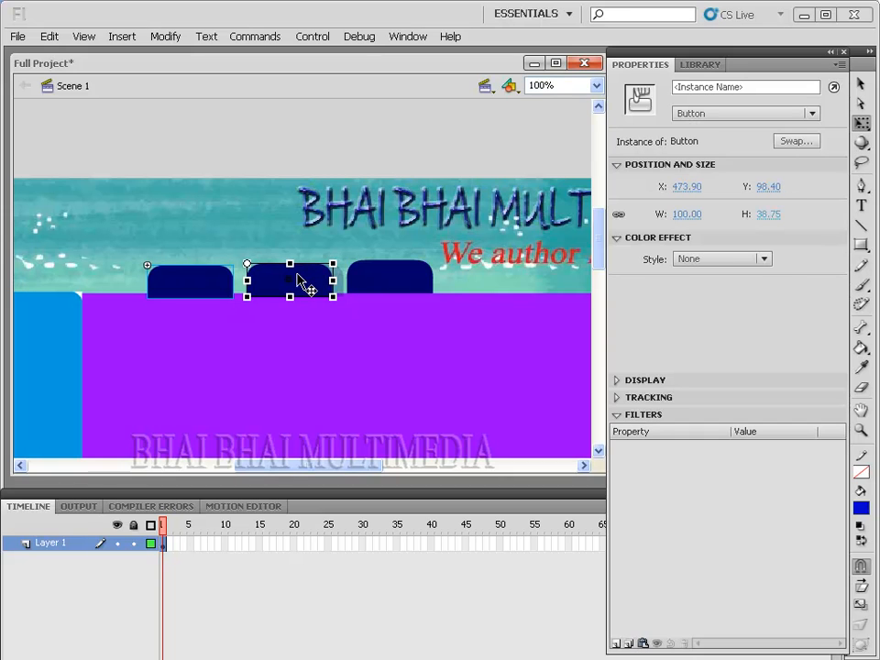
{"action": "left_click", "coordinate": [383, 280]}
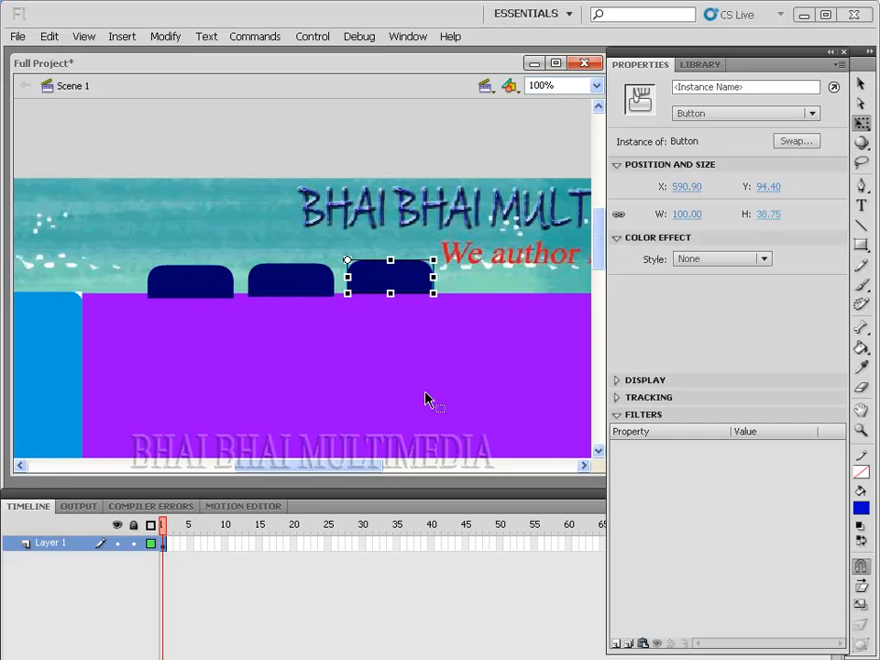
Align the top edges of all three buttons to one another and close the alignment options.
{"action": "left_click", "coordinate": [229, 286]}
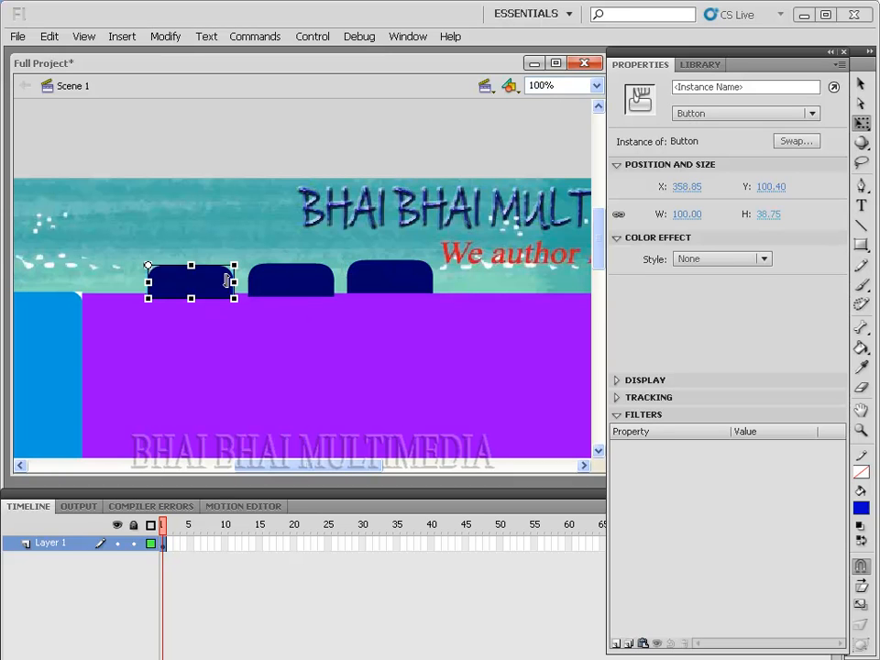
{"action": "left_click", "coordinate": [320, 285], "text": "shift"}
{"action": "left_click", "coordinate": [390, 288], "text": "shift"}
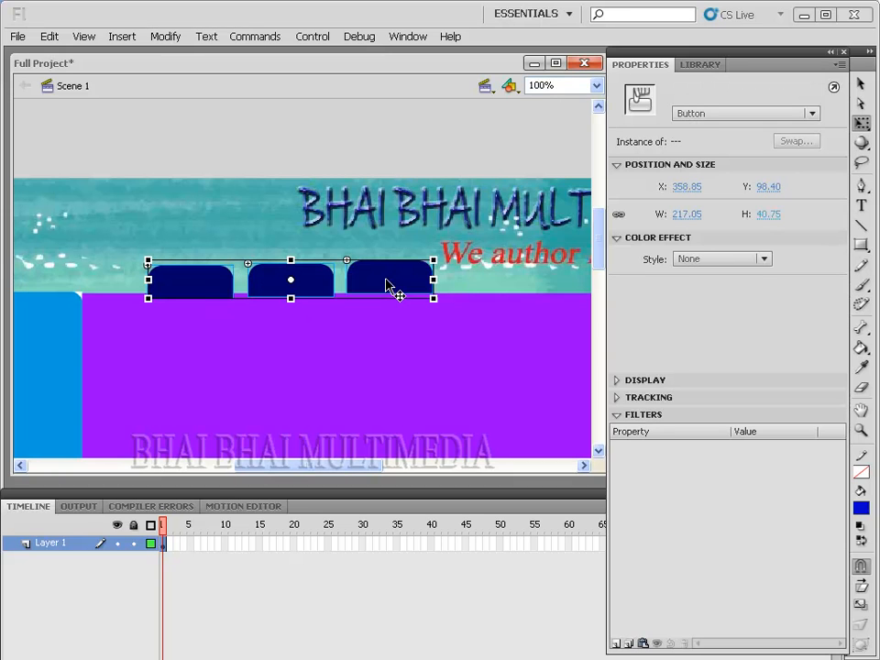
{"action": "left_click", "coordinate": [408, 37]}
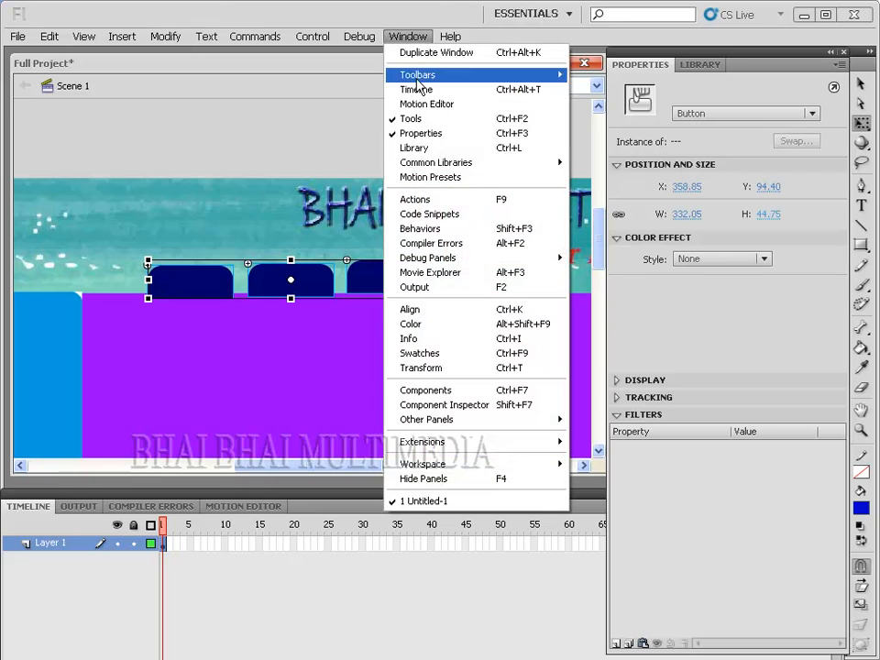
{"action": "left_click", "coordinate": [424, 308]}
{"action": "left_click_drag", "start_coordinate": [115, 37], "coordinate": [719, 224]}
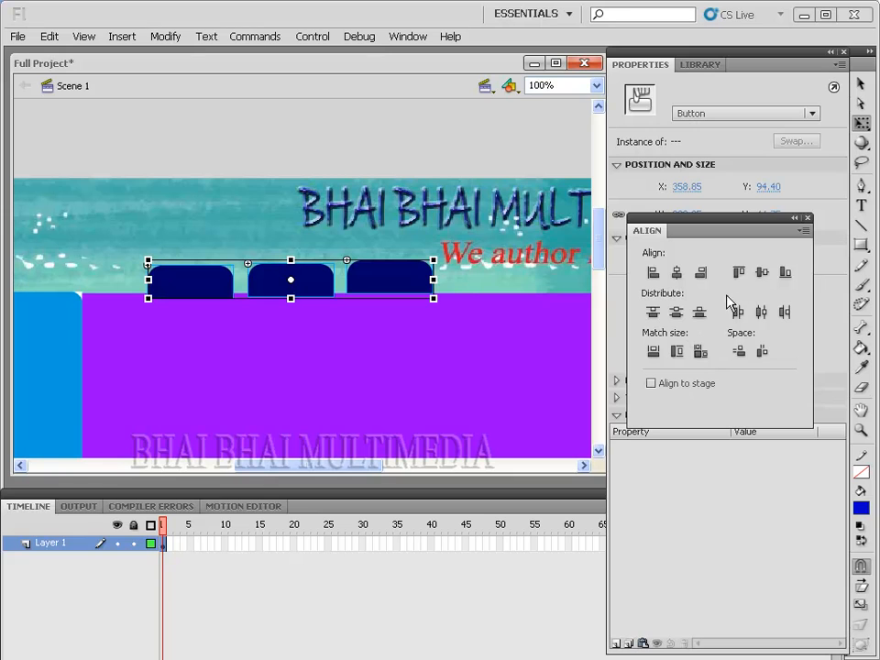
{"action": "left_click", "coordinate": [738, 274]}
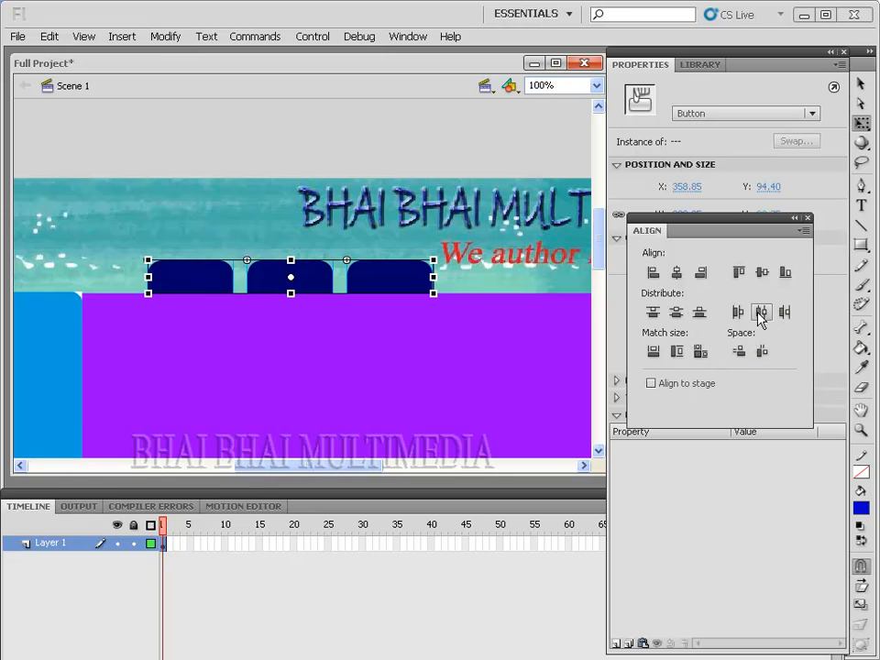
{"action": "left_click", "coordinate": [453, 328]}
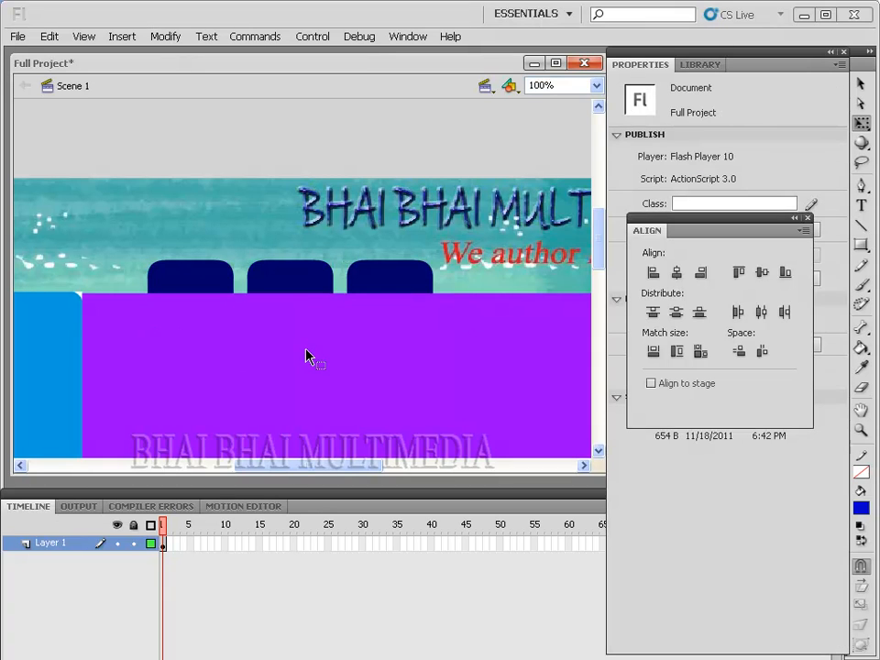
{"action": "mouse_move", "coordinate": [333, 468]}
{"action": "left_mouse_down"}
{"action": "mouse_move", "coordinate": [318, 465]}
{"action": "mouse_move", "coordinate": [337, 467]}
{"action": "left_mouse_up"}
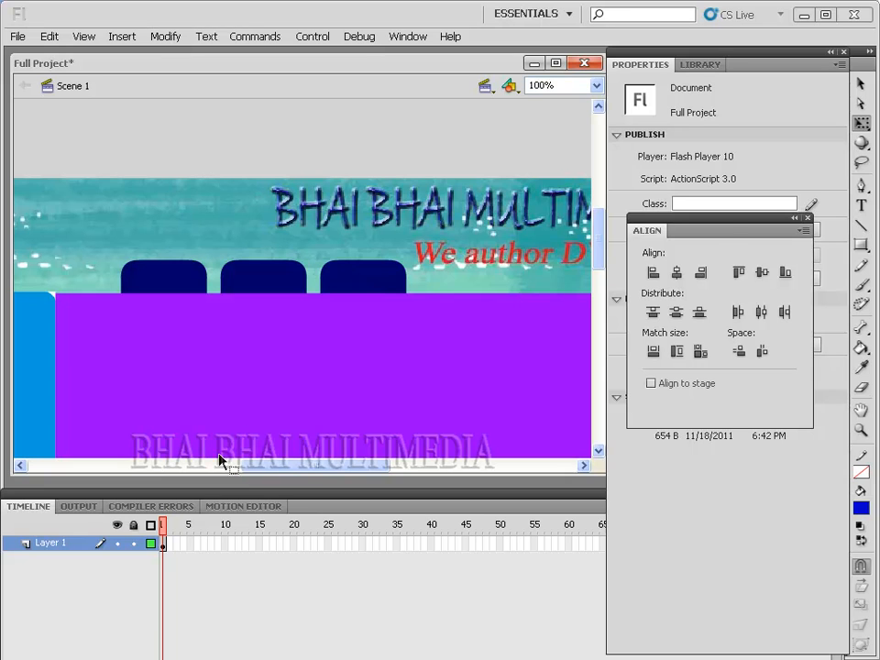
{"action": "left_click", "coordinate": [808, 218]}
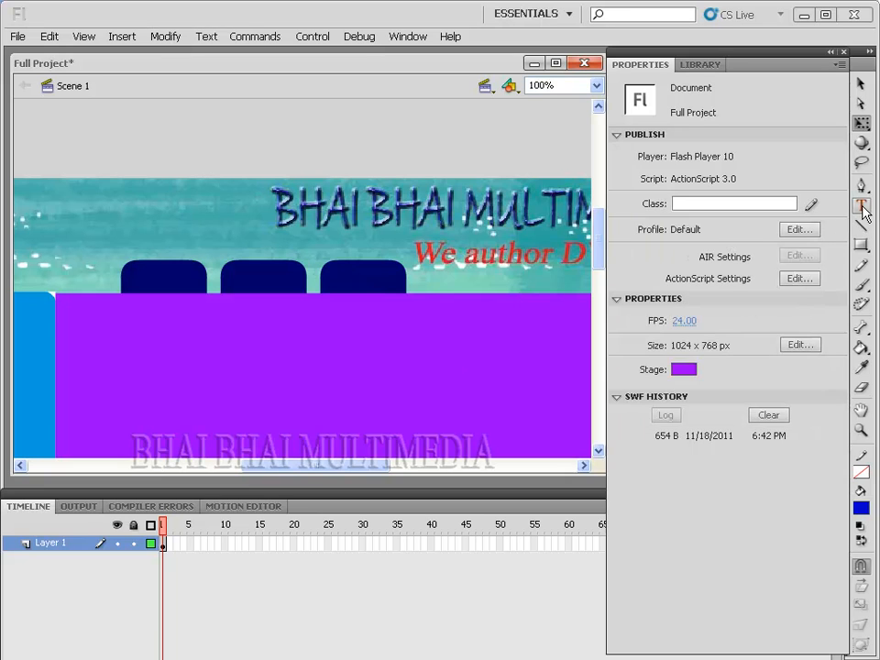
Add a static text label "Home" over the first button and color it yellow.
{"action": "left_click", "coordinate": [860, 205]}
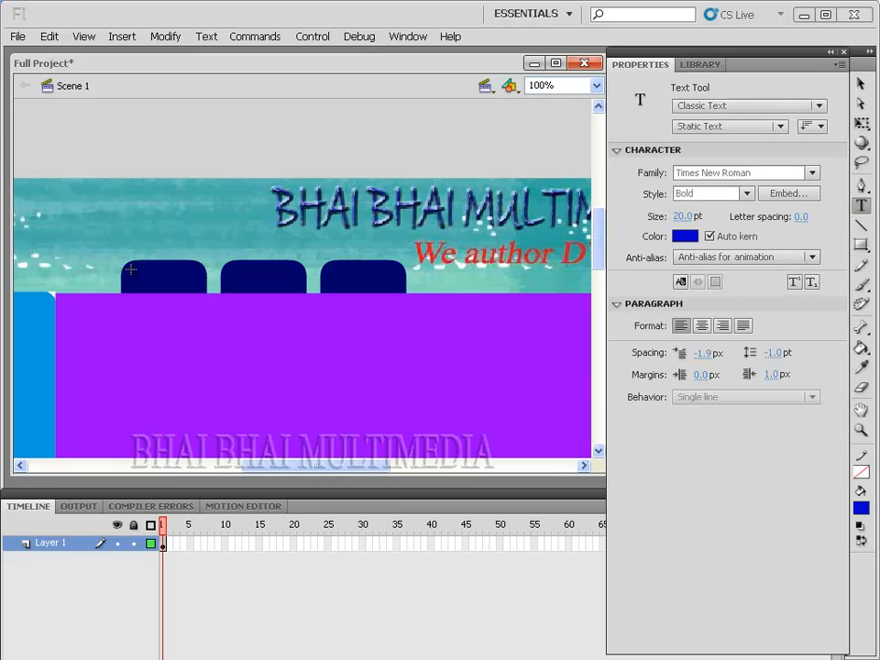
{"action": "left_click_drag", "start_coordinate": [165, 279], "coordinate": [196, 275]}
{"action": "type", "text": "Home"}
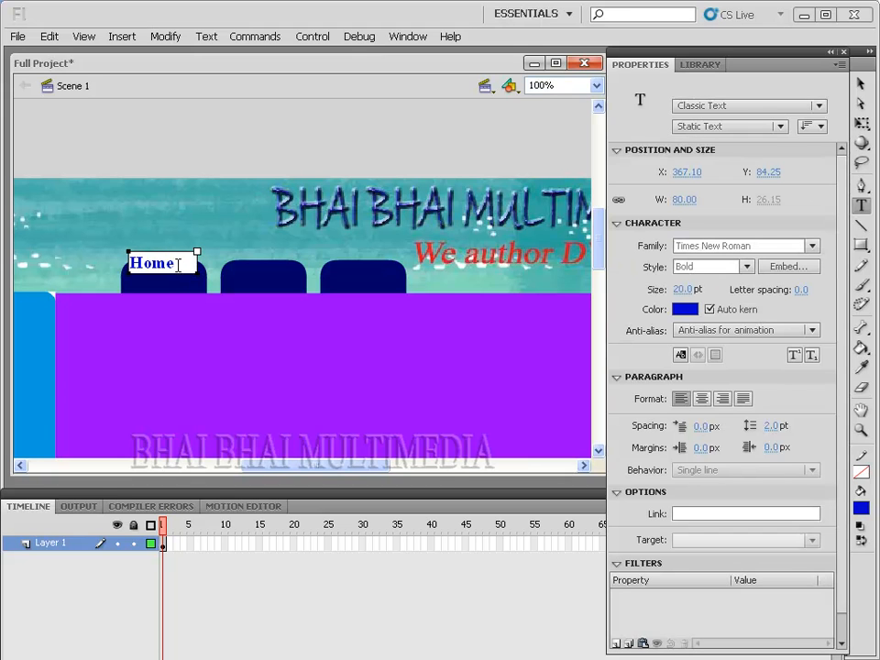
{"action": "left_click_drag", "start_coordinate": [176, 265], "coordinate": [131, 265]}
{"action": "left_click", "coordinate": [684, 309]}
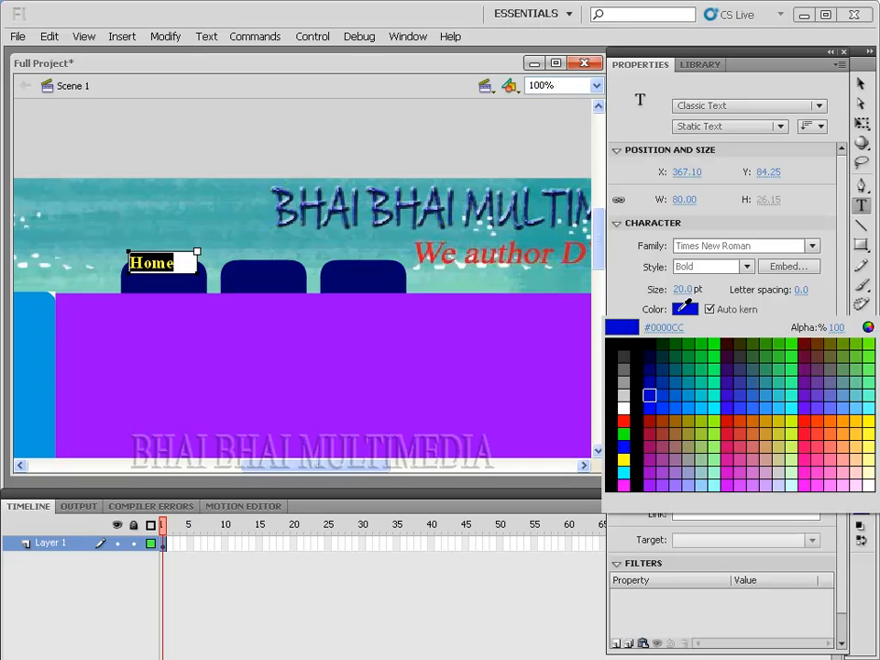
{"action": "left_click", "coordinate": [623, 458]}
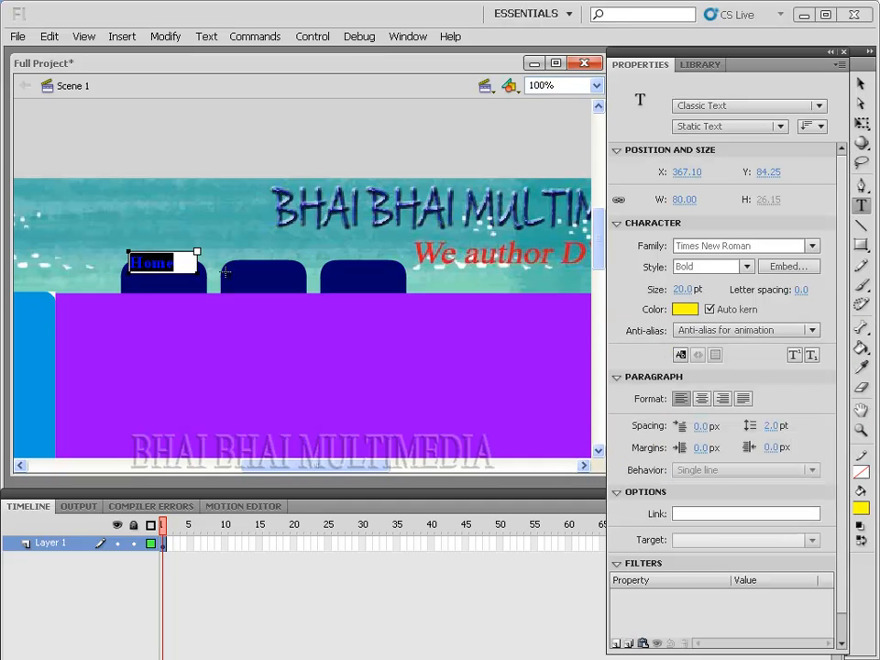
Nudge the Home label down and slightly to the right so that it lies within the first button.
{"action": "left_click", "coordinate": [862, 84]}
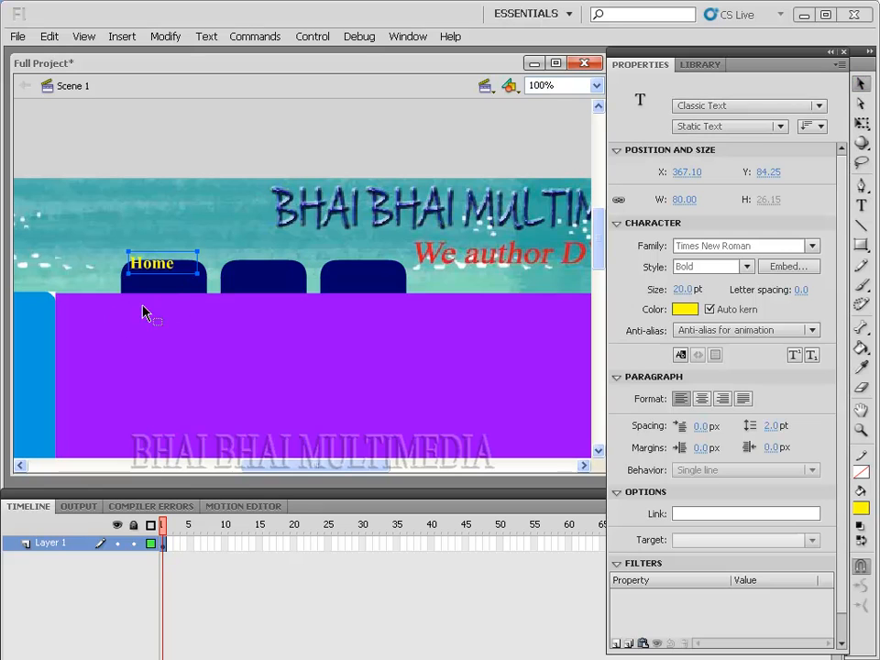
{"action": "key", "text": "Down"}
{"action": "key", "text": "Down"}
{"action": "key", "text": "Down"}
{"action": "key", "text": "Down"}
{"action": "key", "text": "Down"}
{"action": "key", "text": "Down"}
{"action": "key", "text": "Down"}
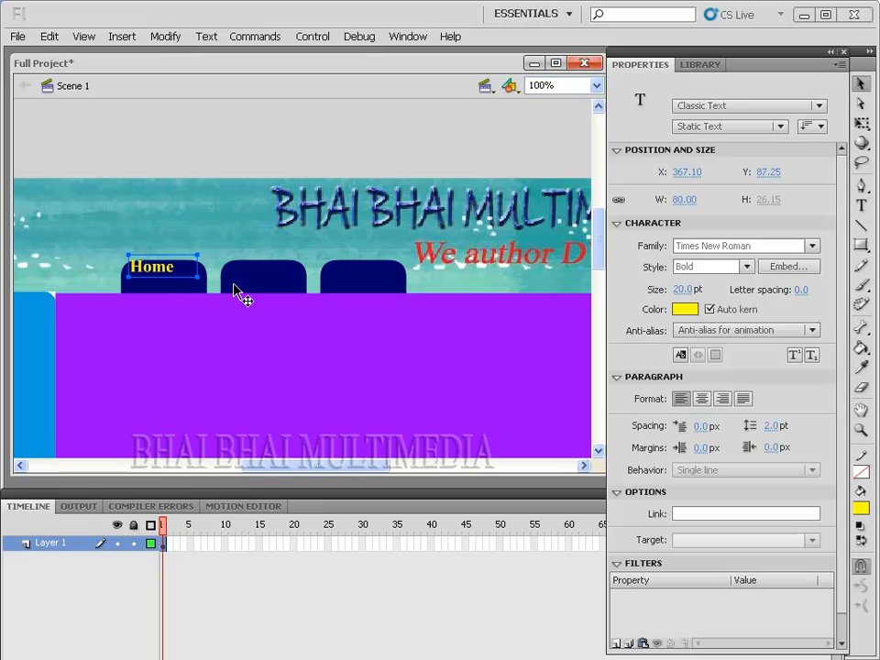
{"action": "key", "text": "Down"}
{"action": "key", "text": "Down"}
{"action": "key", "text": "Down"}
{"action": "key", "text": "Down"}
{"action": "key", "text": "Down"}
{"action": "key", "text": "Down"}
{"action": "key", "text": "Right"}
{"action": "key", "text": "Right"}
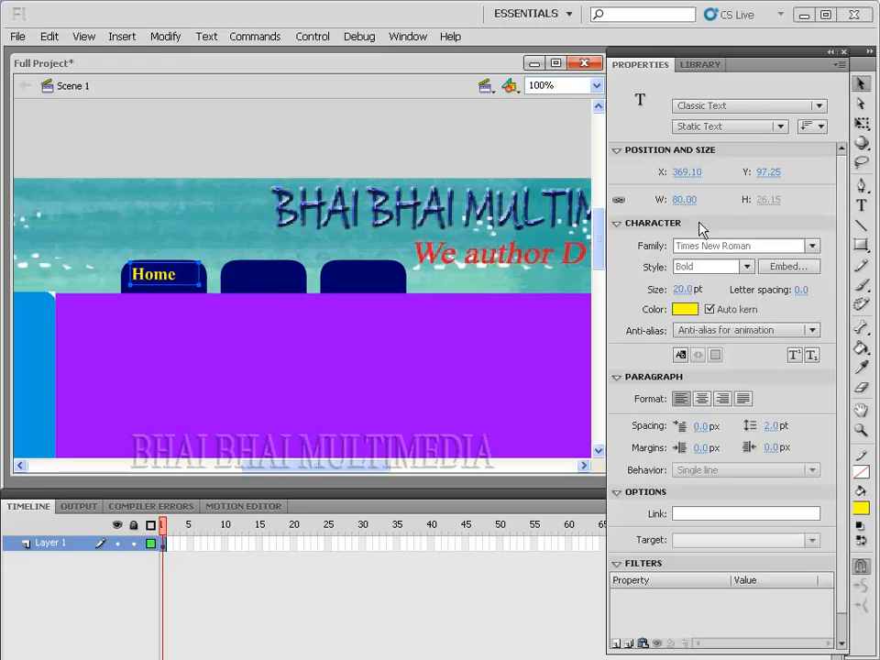
Set the Home label's font size to 25 pt and nudge it to the center of the first button.
{"action": "left_click", "coordinate": [679, 289]}
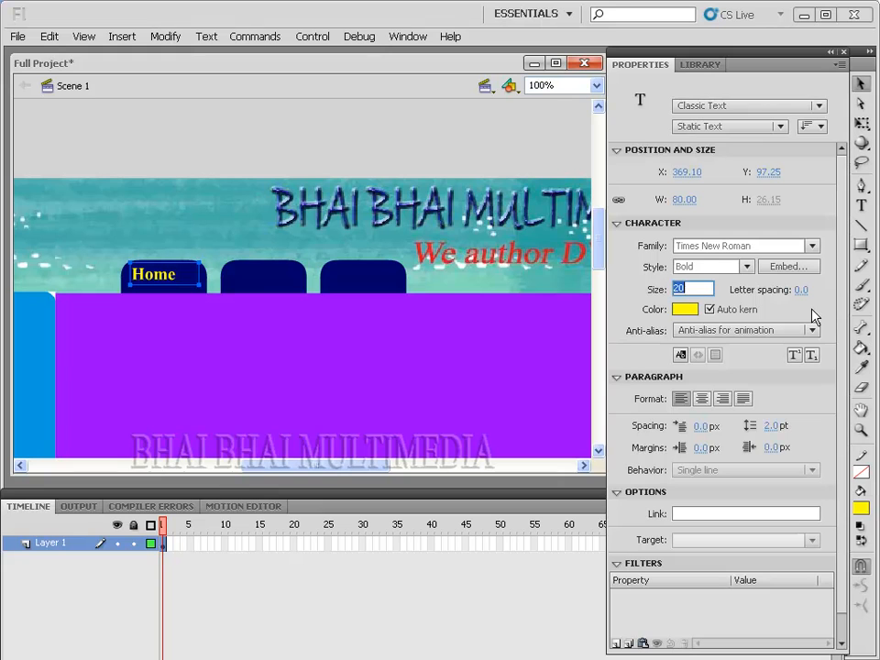
{"action": "type", "text": "25"}
{"action": "key", "text": "Return"}
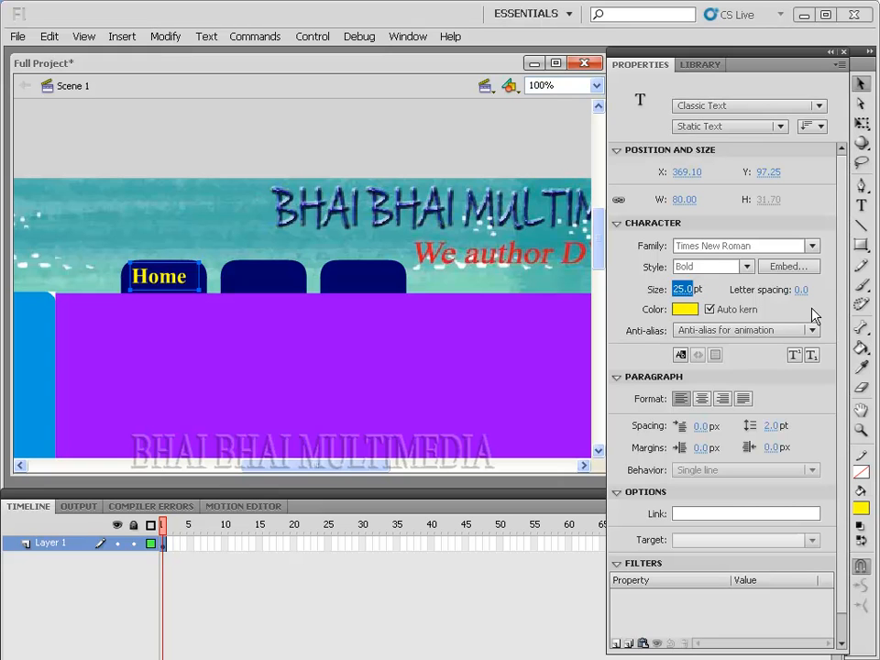
{"action": "key", "text": "Right"}
{"action": "key", "text": "Right"}
{"action": "key", "text": "Right"}
{"action": "key", "text": "Right"}
{"action": "key", "text": "Right"}
{"action": "key", "text": "Right"}
{"action": "key", "text": "Right"}
{"action": "key", "text": "Down"}
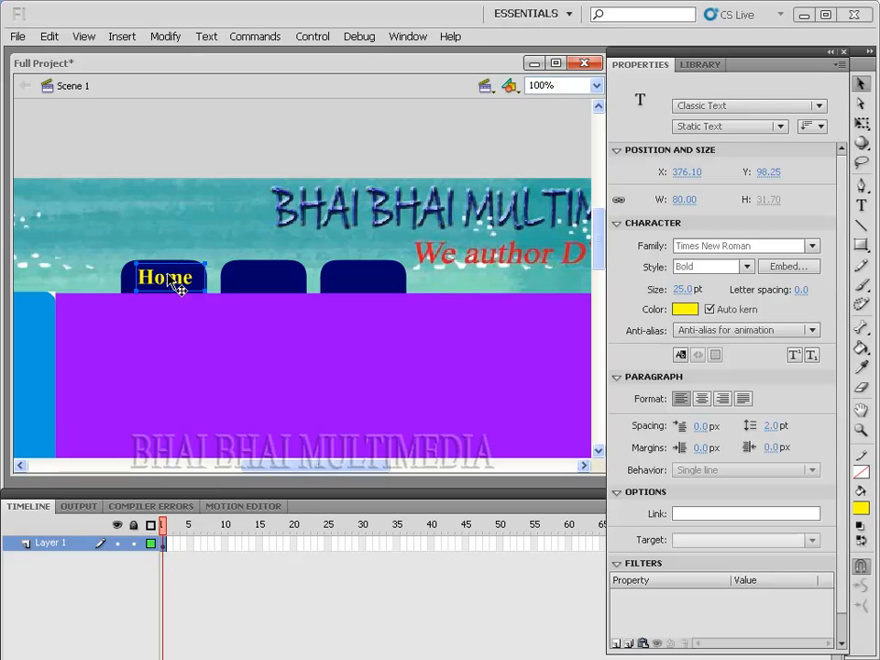
Duplicate the Home label onto the middle button and change the copy's text to "Image".
{"action": "left_click_drag", "start_coordinate": [177, 279], "coordinate": [262, 279]}
{"action": "key", "text": "Right"}
{"action": "key", "text": "Right"}
{"action": "key", "text": "Right"}
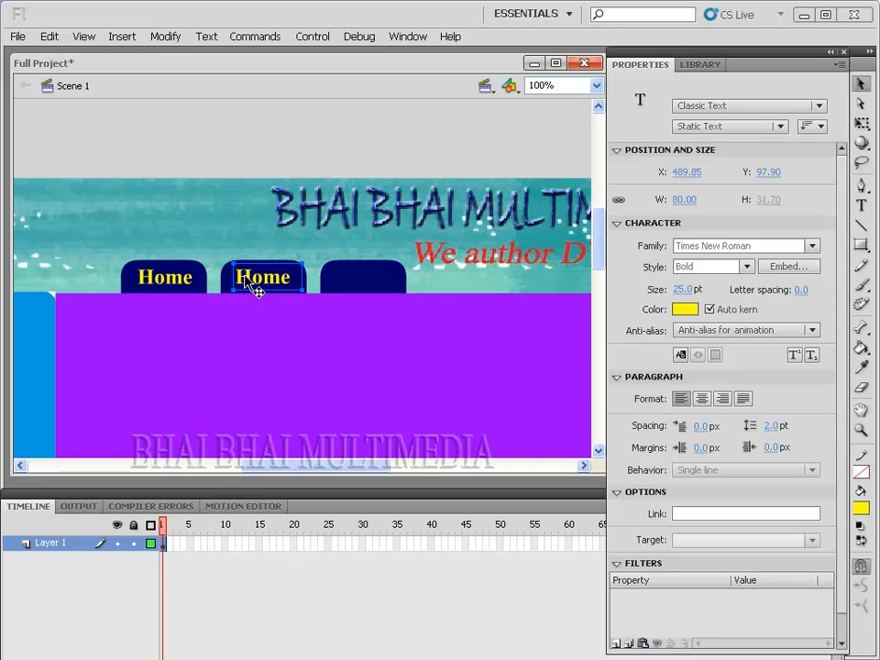
{"action": "double_click", "coordinate": [255, 276]}
{"action": "left_click_drag", "start_coordinate": [291, 276], "coordinate": [221, 274]}
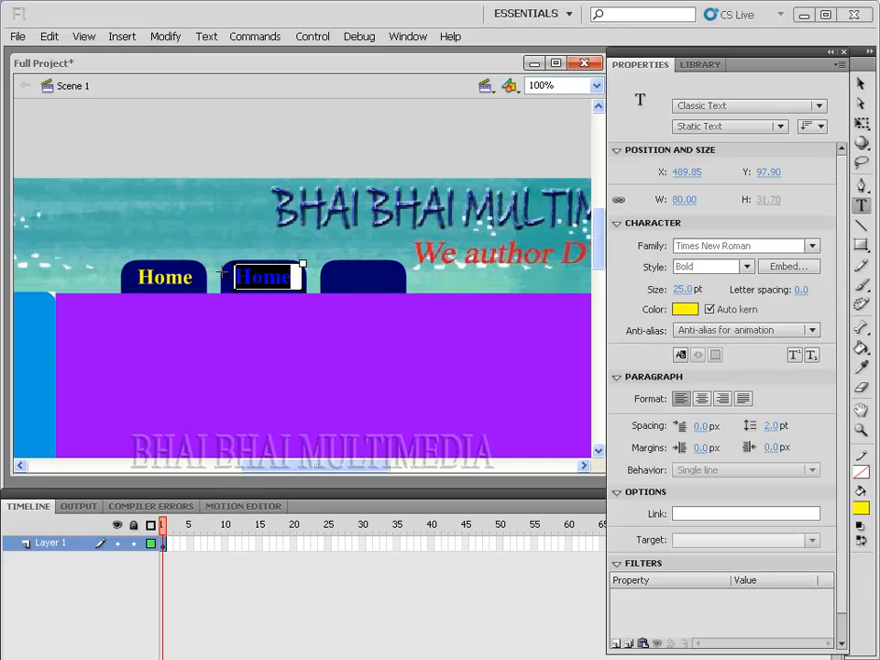
{"action": "type", "text": "Image"}
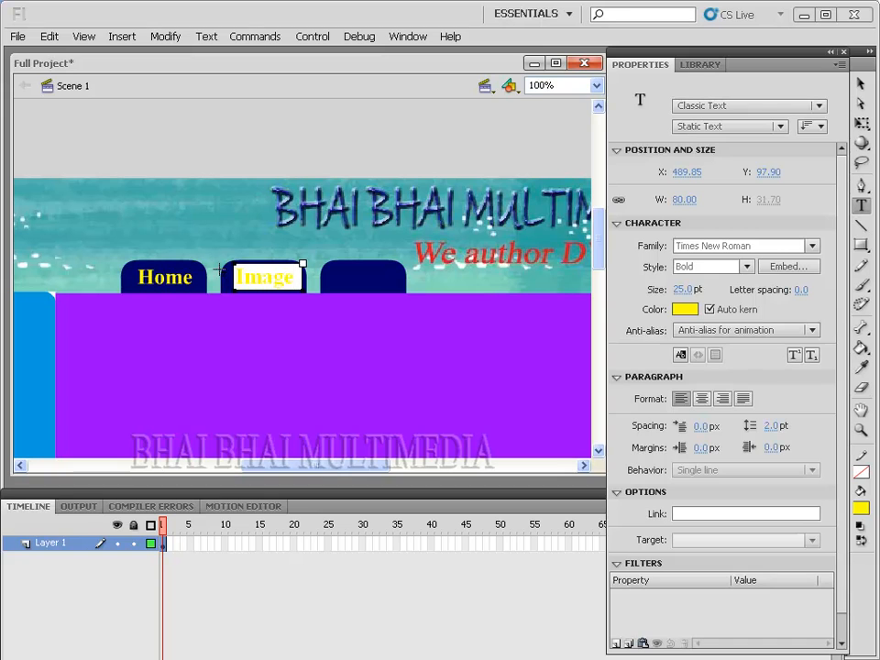
{"action": "key", "text": "Escape"}
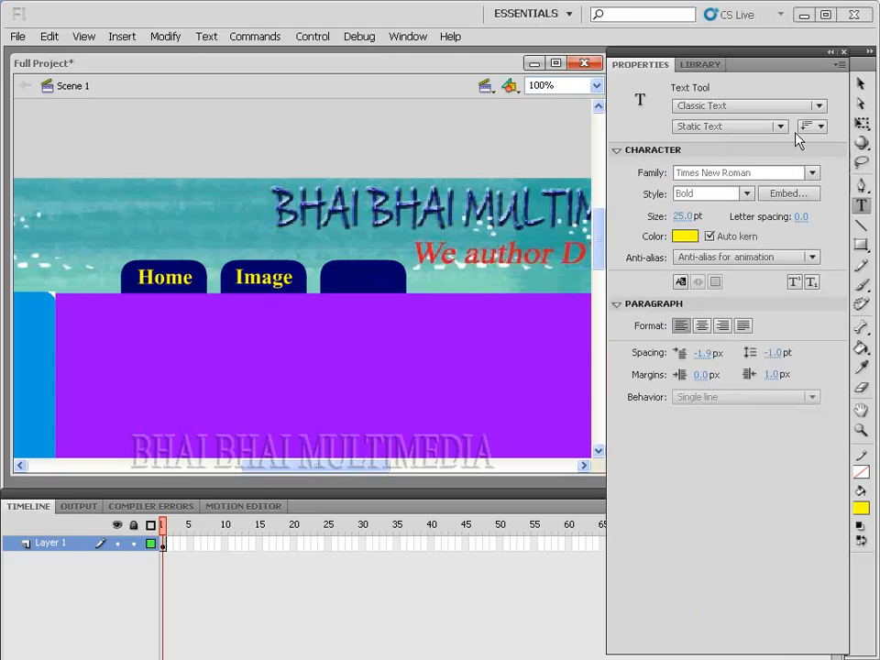
Duplicate the Image label onto the third button and nudge the copy 2 px to the right.
{"action": "left_click", "coordinate": [861, 84]}
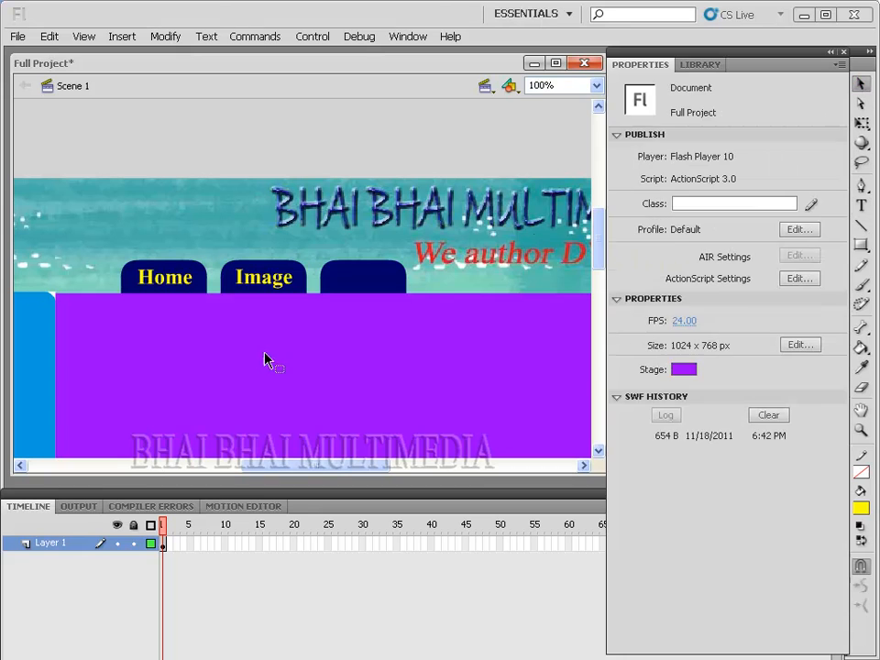
{"action": "left_click", "coordinate": [275, 290]}
{"action": "left_click_drag", "start_coordinate": [277, 296], "coordinate": [367, 286]}
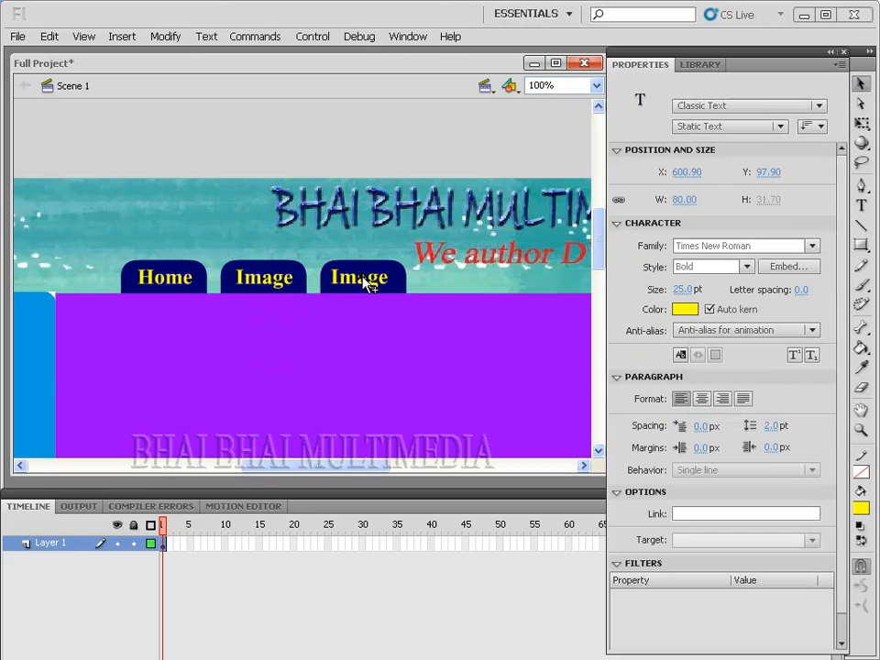
{"action": "key", "text": "Right"}
{"action": "key", "text": "Right"}
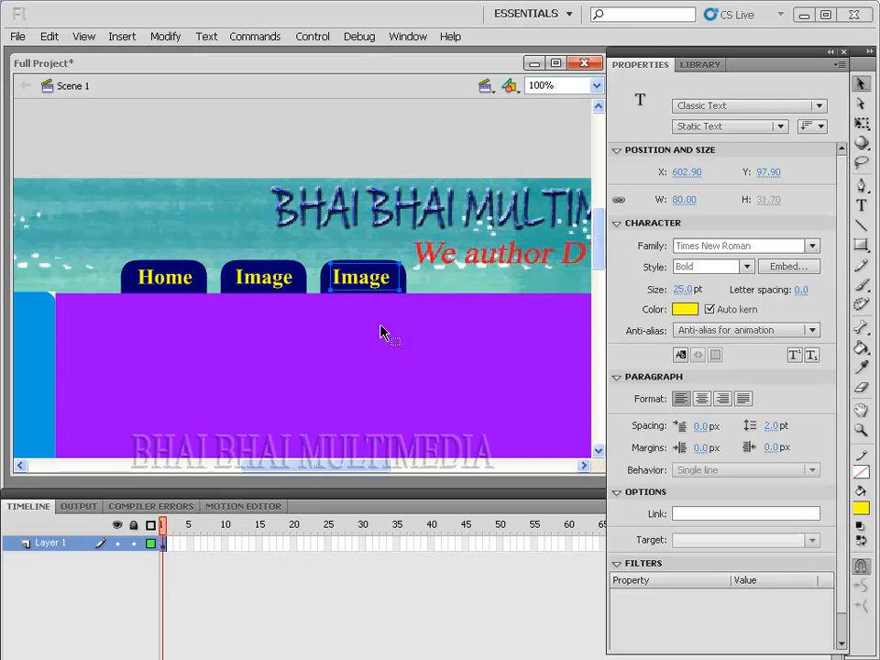
Change the third button's label to "Contact" and widen its text box to about 90 px so the word fits on one line.
{"action": "double_click", "coordinate": [389, 279]}
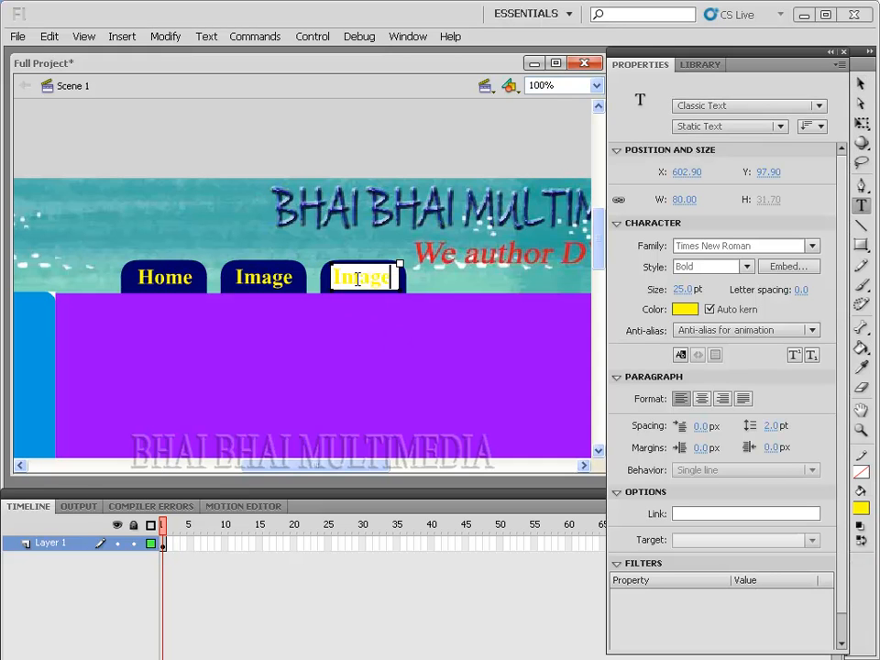
{"action": "left_click_drag", "start_coordinate": [390, 280], "coordinate": [331, 279]}
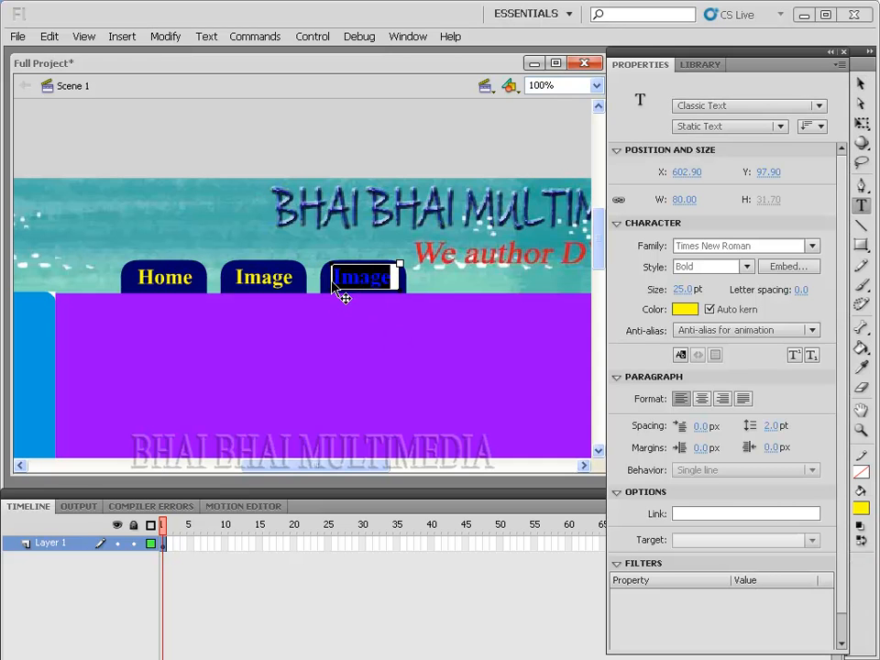
{"action": "type", "text": "Contac"}
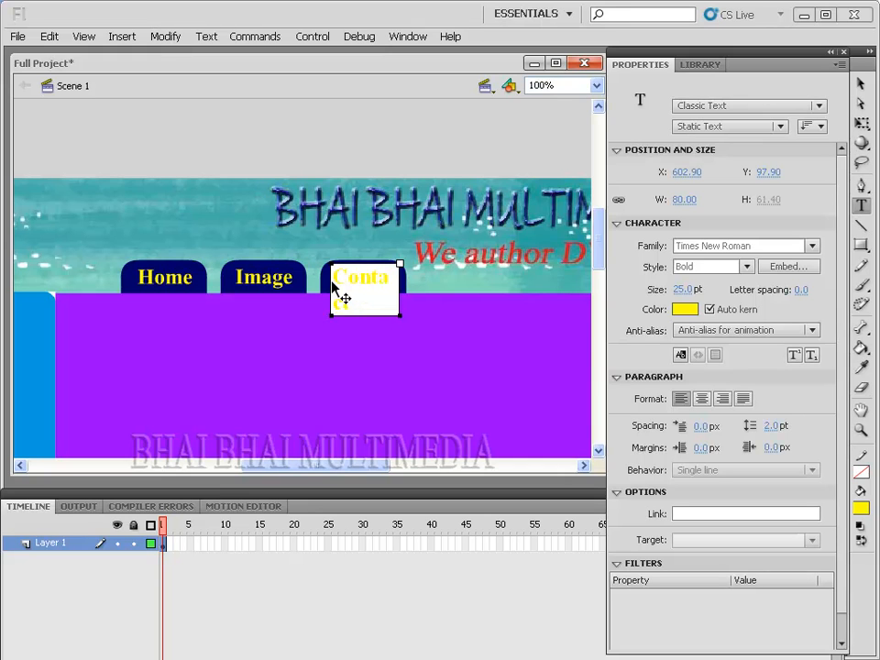
{"action": "type", "text": "t"}
{"action": "left_click_drag", "start_coordinate": [398, 265], "coordinate": [408, 264]}
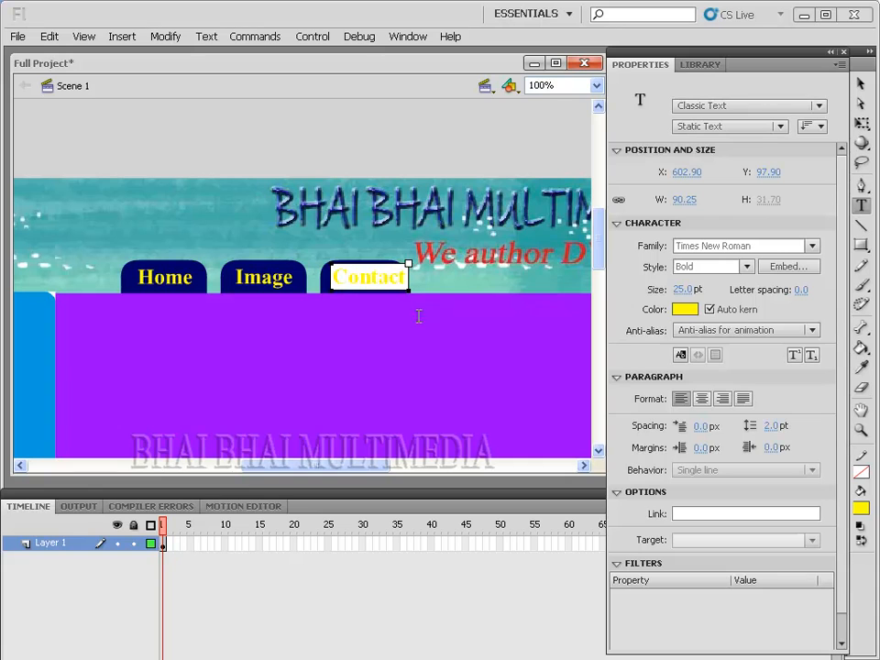
Nudge the Contact label 6 px to the left so that it sits centered within the third button.
{"action": "left_click", "coordinate": [860, 83]}
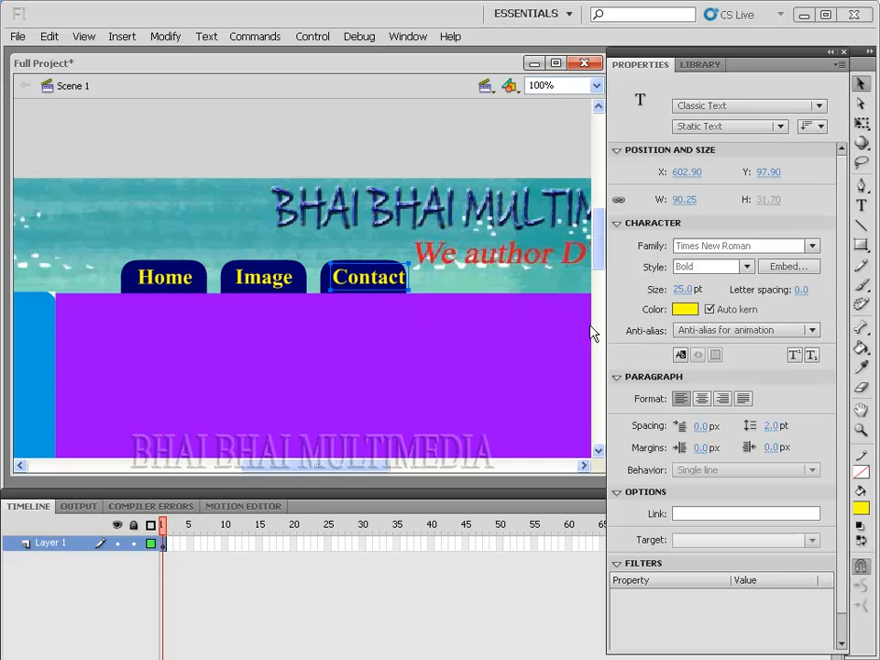
{"action": "key", "text": "Left"}
{"action": "key", "text": "Left"}
{"action": "key", "text": "Left"}
{"action": "key", "text": "Left"}
{"action": "key", "text": "Left"}
{"action": "key", "text": "Left"}
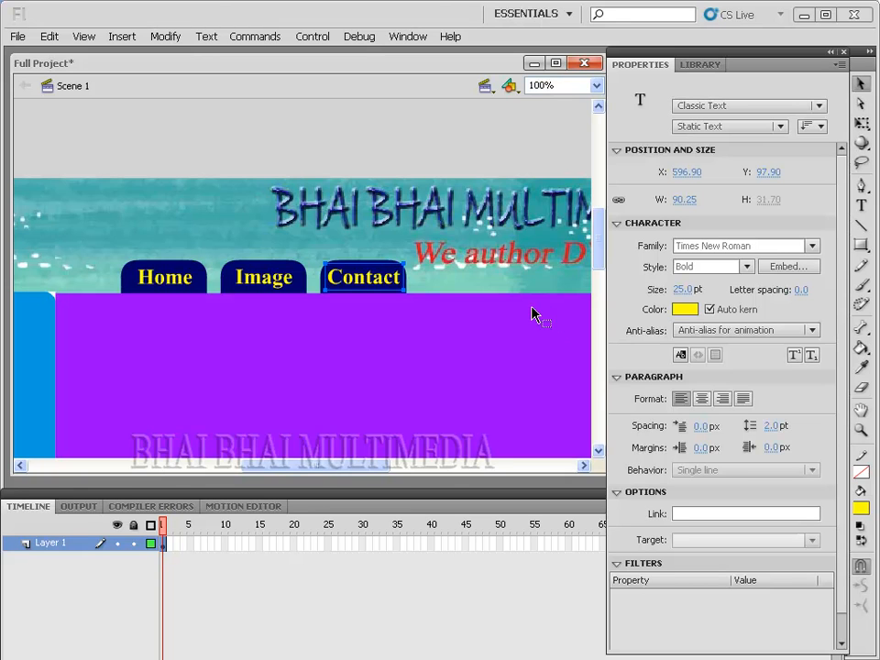
Test the movie and move its preview window up and to the left so the whole window is on screen.
{"action": "key", "text": "ctrl+minus"}
{"action": "key", "text": "ctrl+minus"}
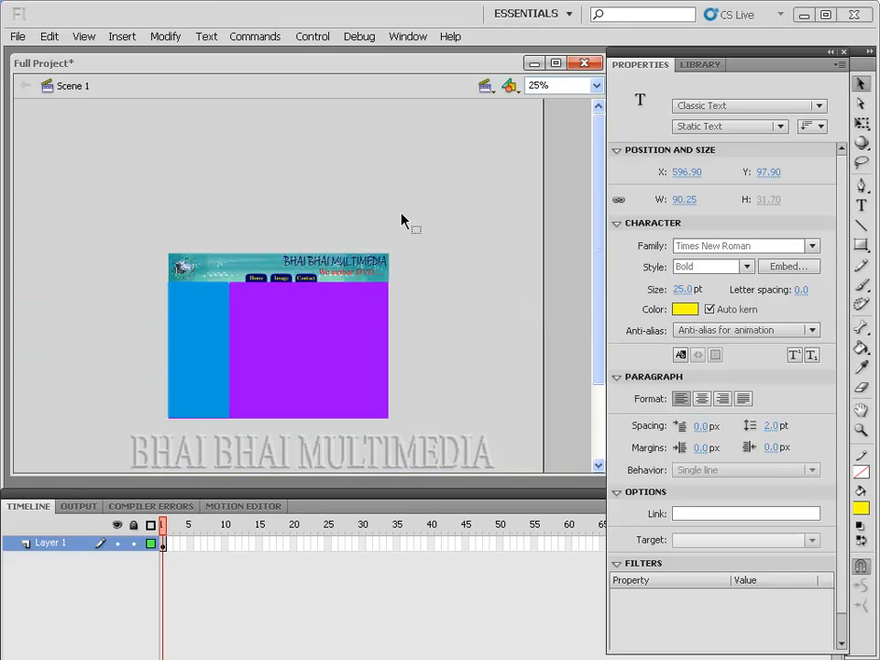
{"action": "left_click", "coordinate": [349, 220]}
{"action": "left_click", "coordinate": [312, 36]}
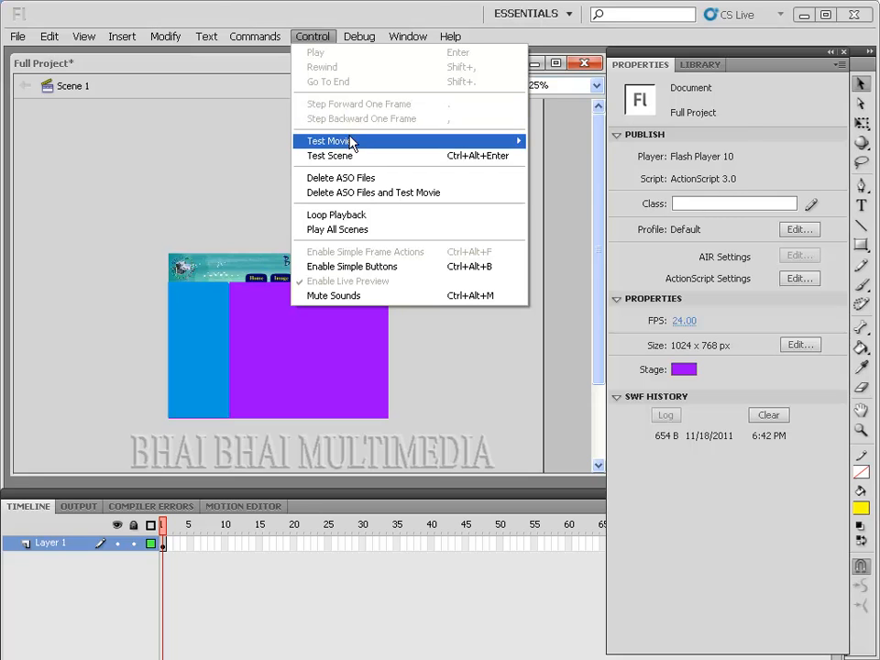
{"action": "mouse_move", "coordinate": [349, 141]}
{"action": "left_click", "coordinate": [546, 207]}
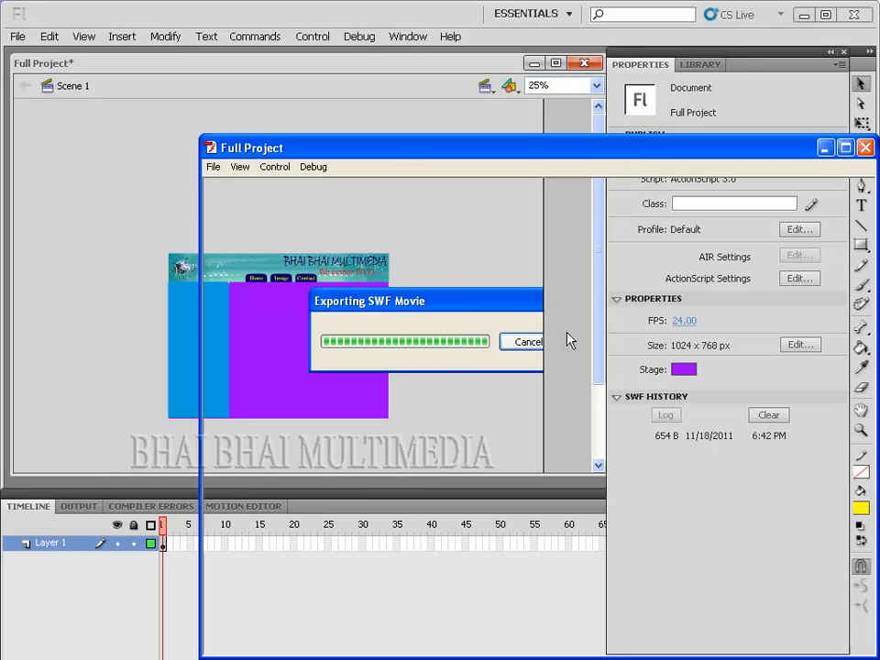
{"action": "left_click_drag", "start_coordinate": [620, 136], "coordinate": [527, 66]}
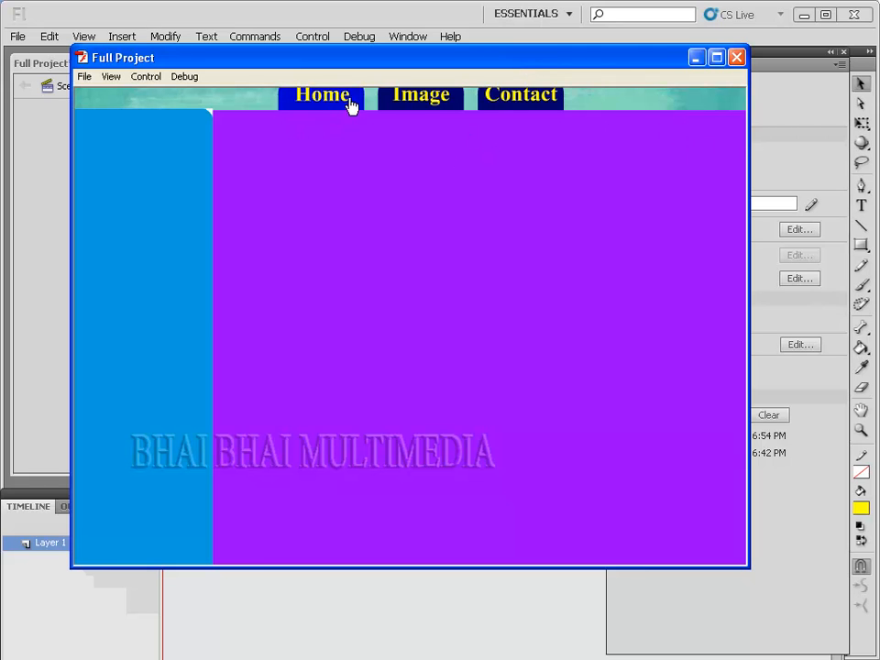
Set the movie preview's magnification to Show All to check the entire page layout.
{"action": "left_click", "coordinate": [112, 77]}
{"action": "mouse_move", "coordinate": [206, 129]}
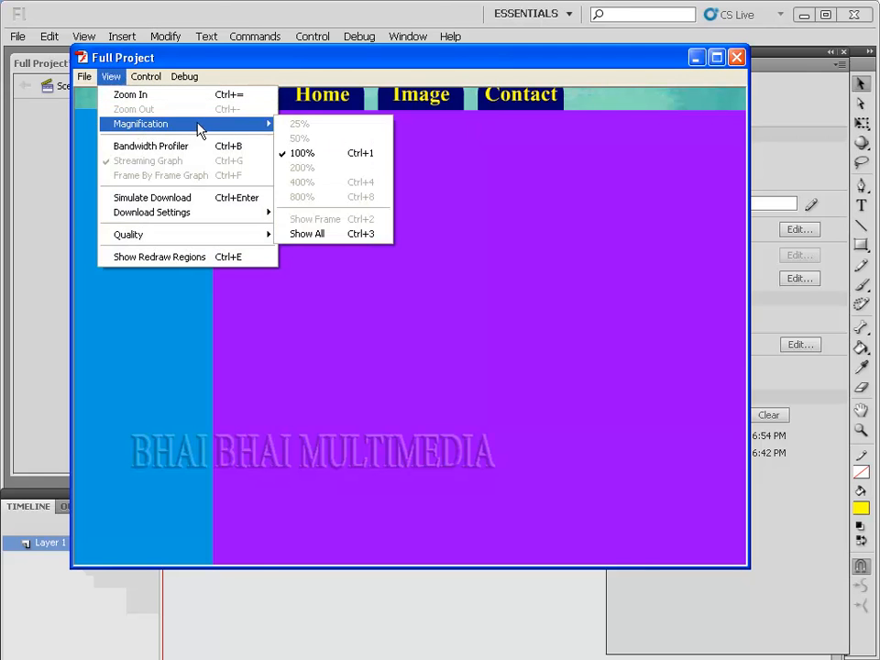
{"action": "left_click", "coordinate": [312, 235]}
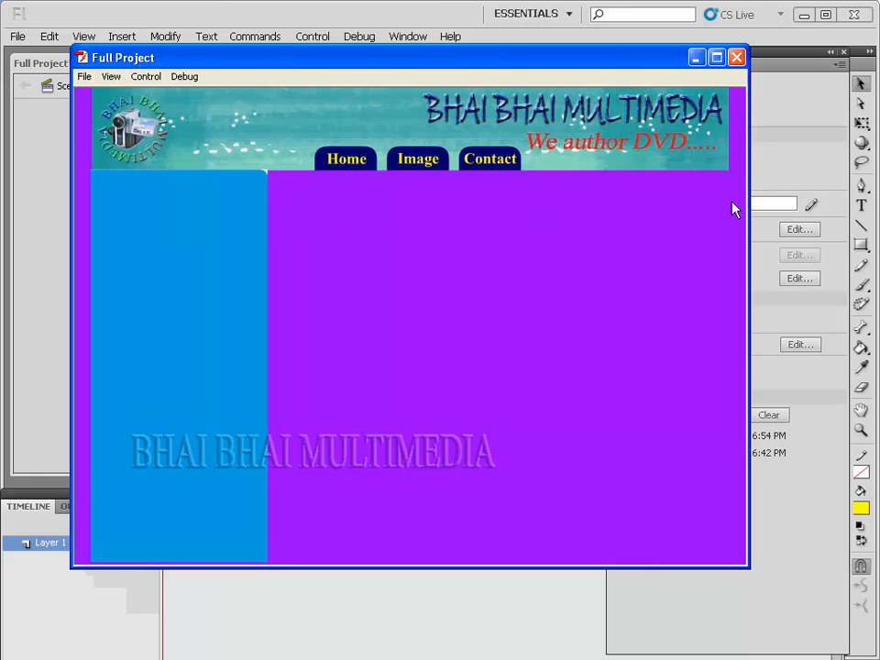